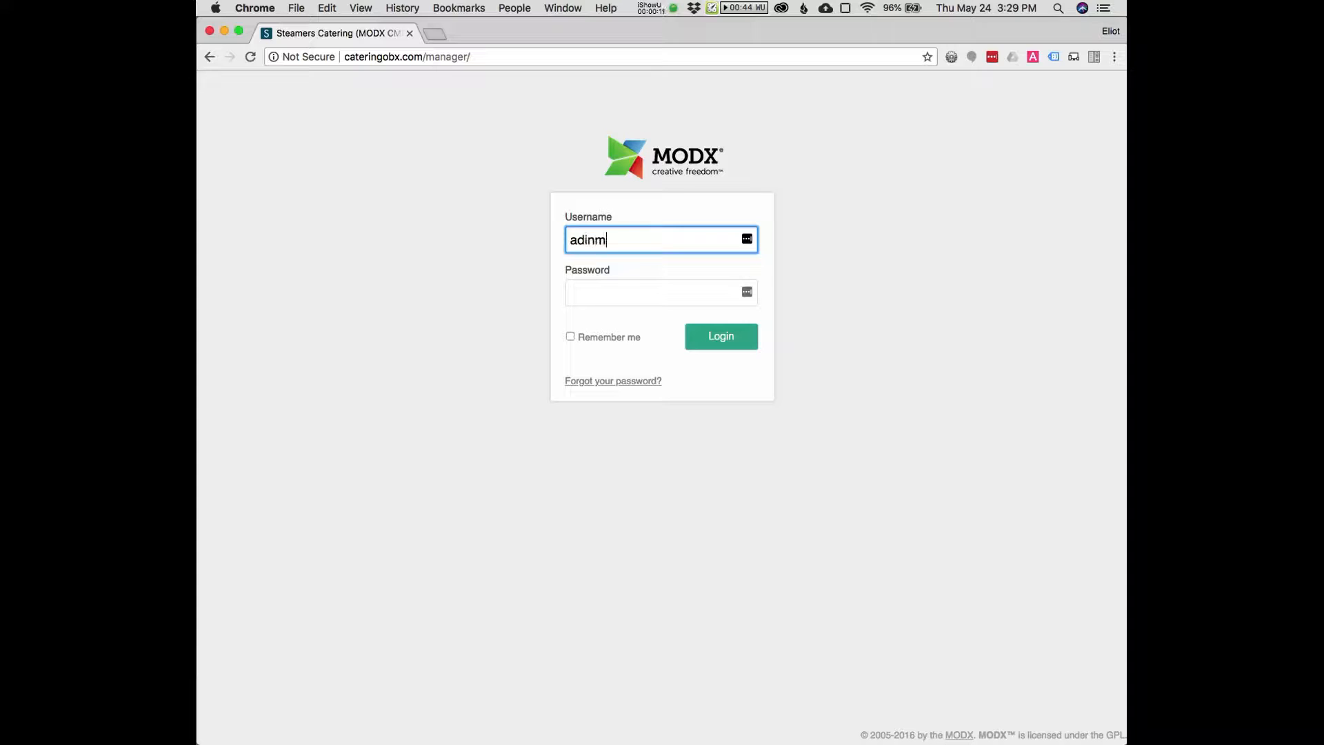
Log in to the MODX manager as admin with the account password
key("BackSpace")
key("BackSpace")
key("BackSpace")
type("min")
key("Tab")
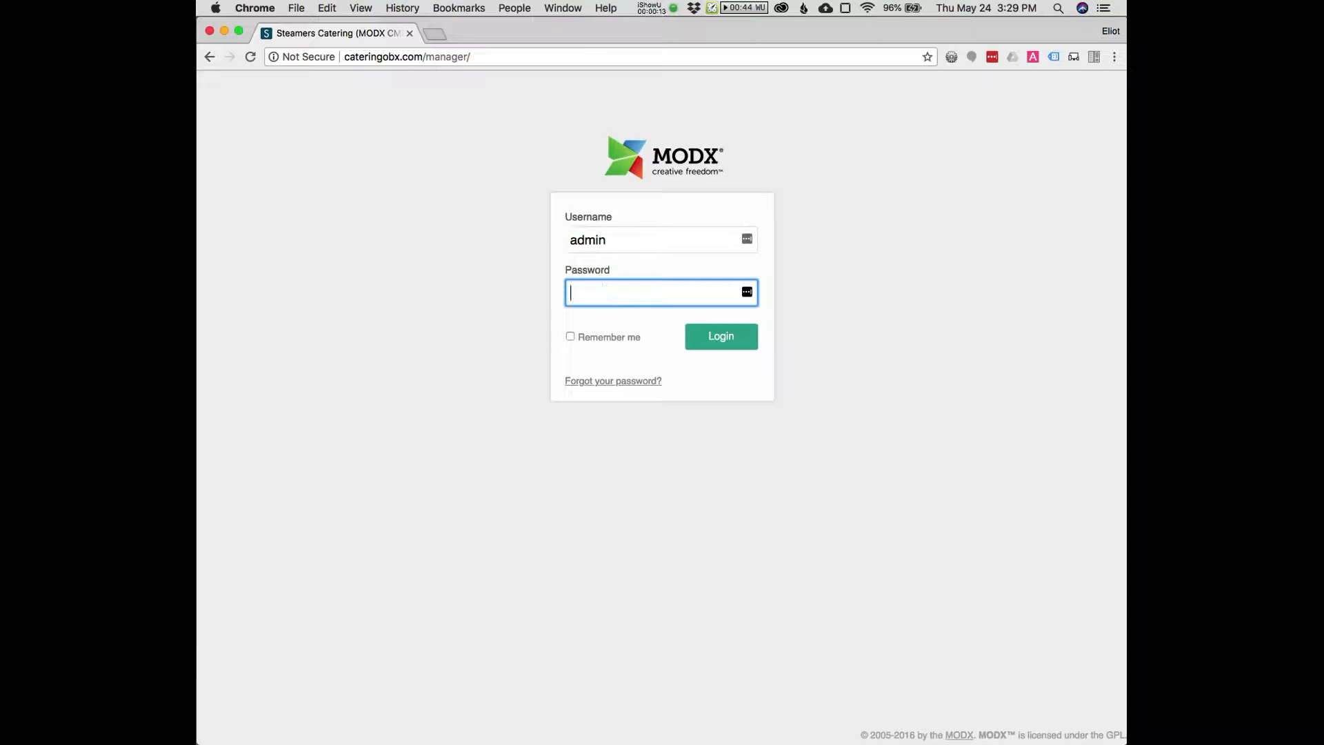
type("*********")
key("Return")
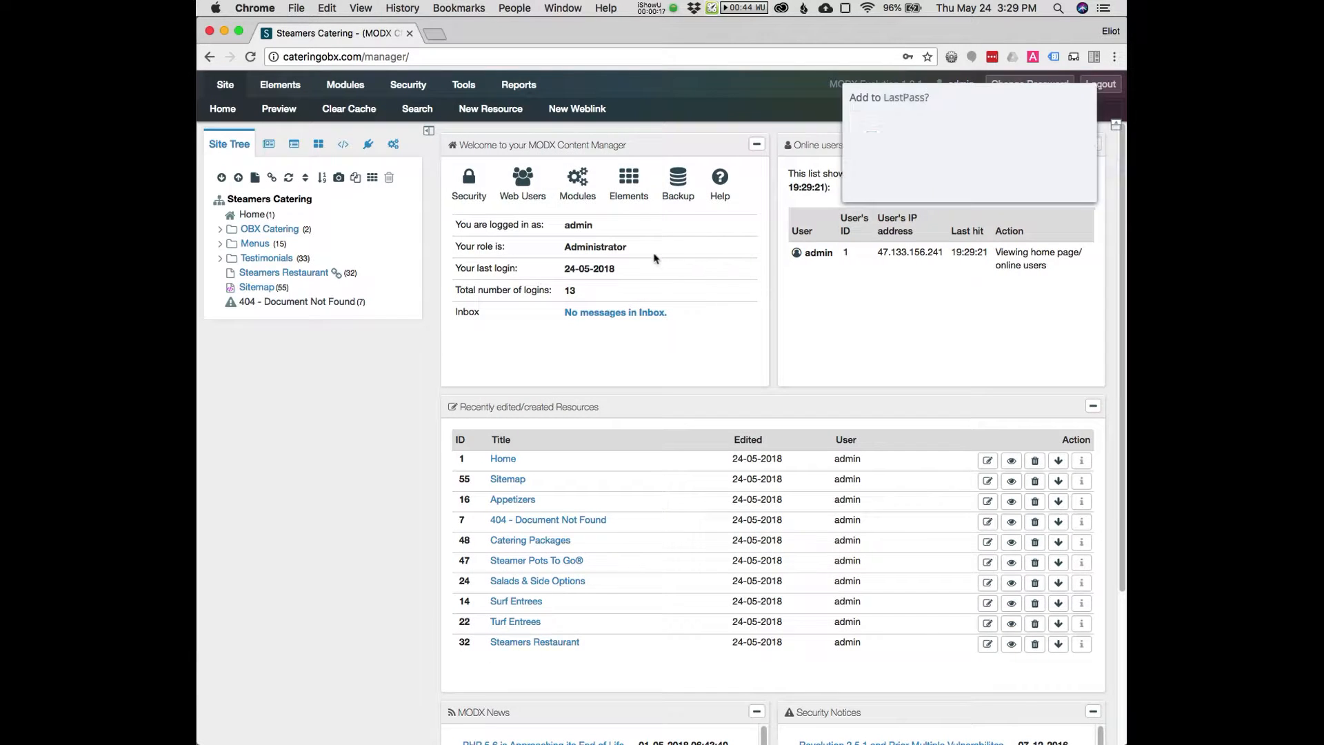
left_click(989, 185)
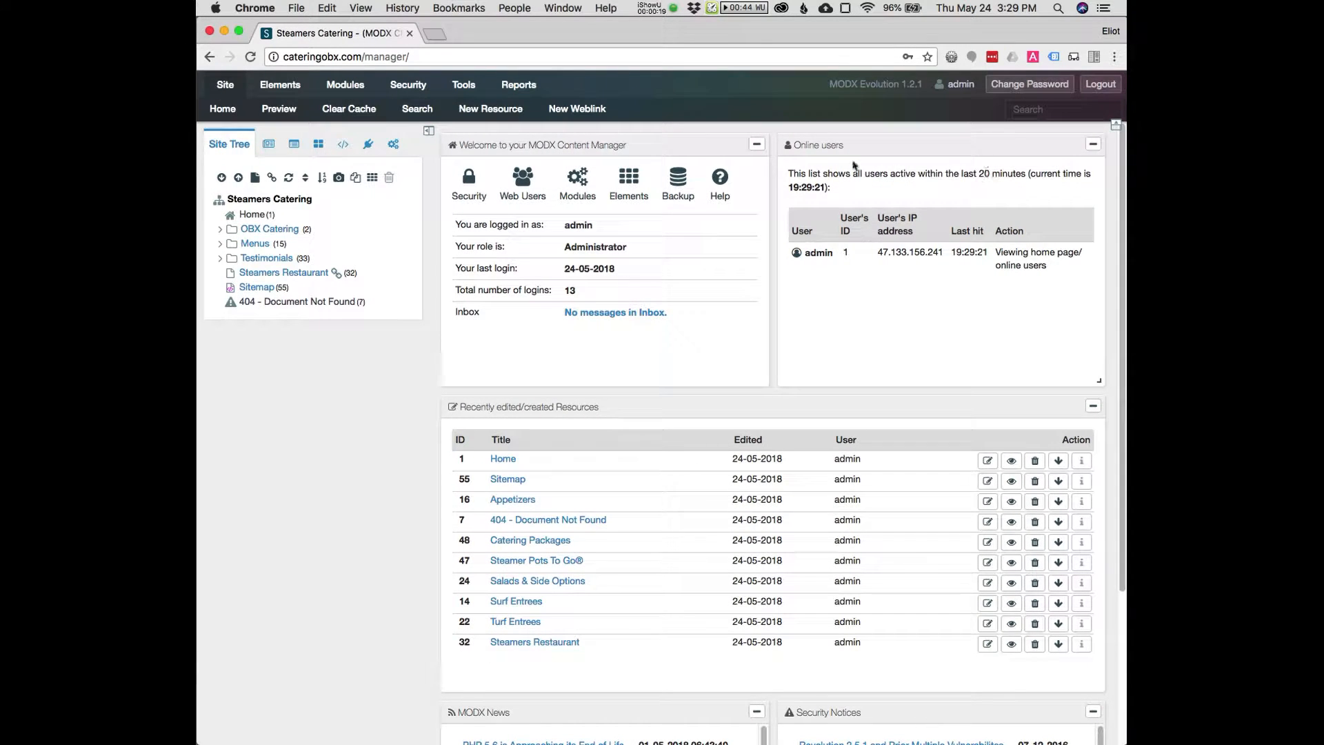
Open the Home resource for editing and preview it in a new browser tab
left_click(245, 216)
left_click(252, 215)
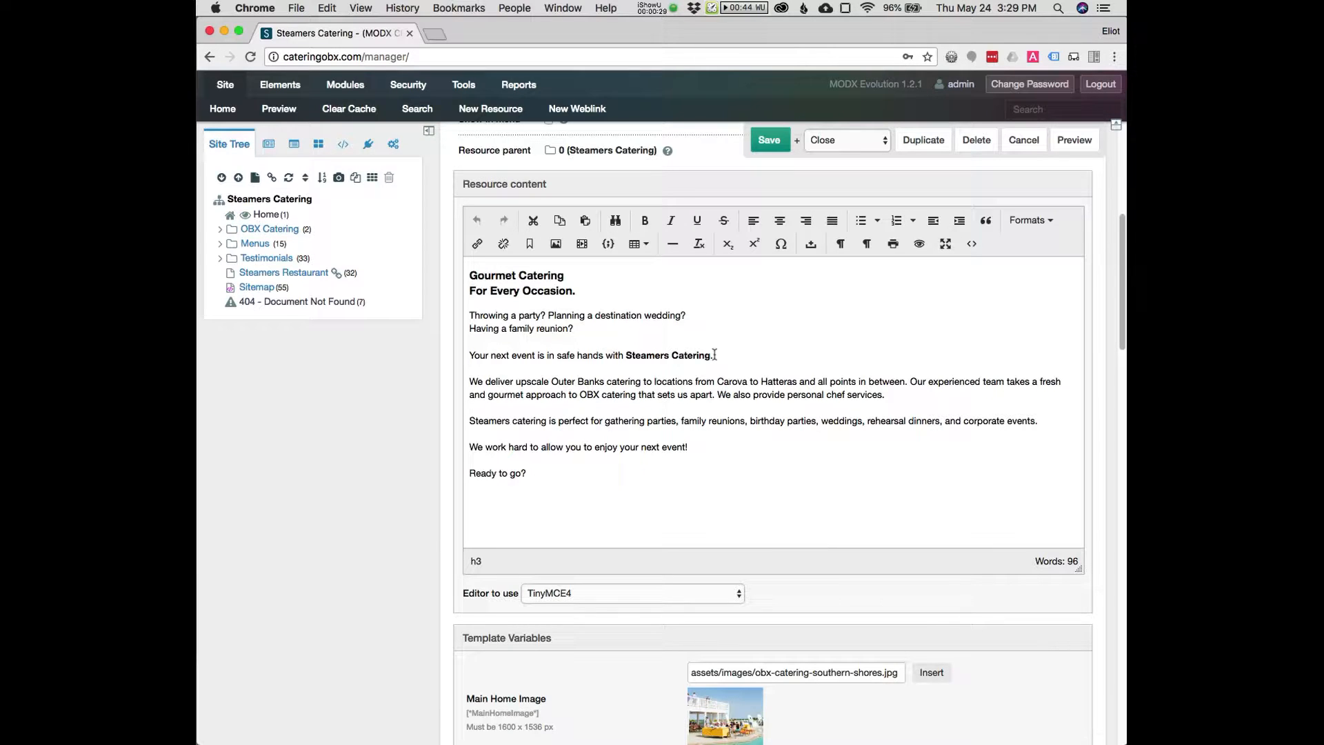
left_click(1067, 144)
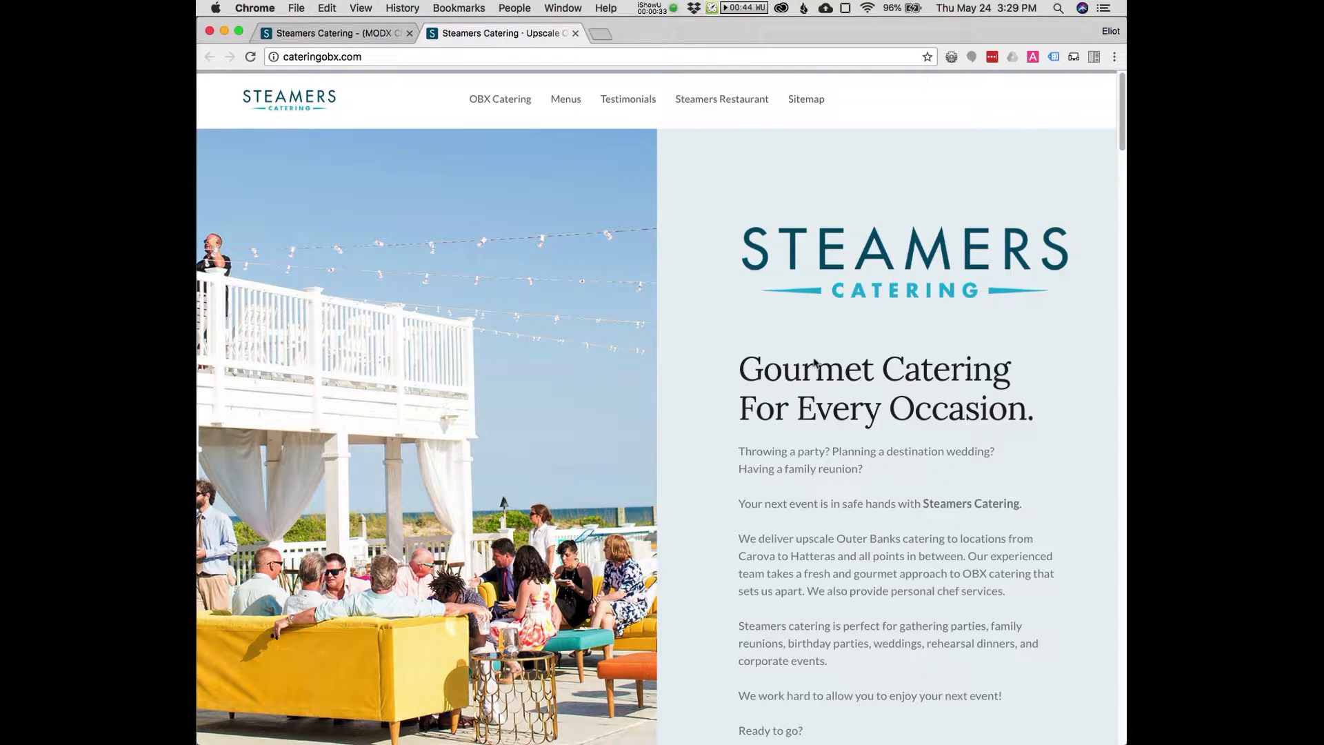
Examine the home page's heading and body text on the live site, then return to the manager tab
scroll(824, 379, "down", 5)
scroll(828, 390, "up", 5)
left_click_drag(795, 377, 993, 420)
left_click(810, 453)
scroll(753, 453, "down", 1)
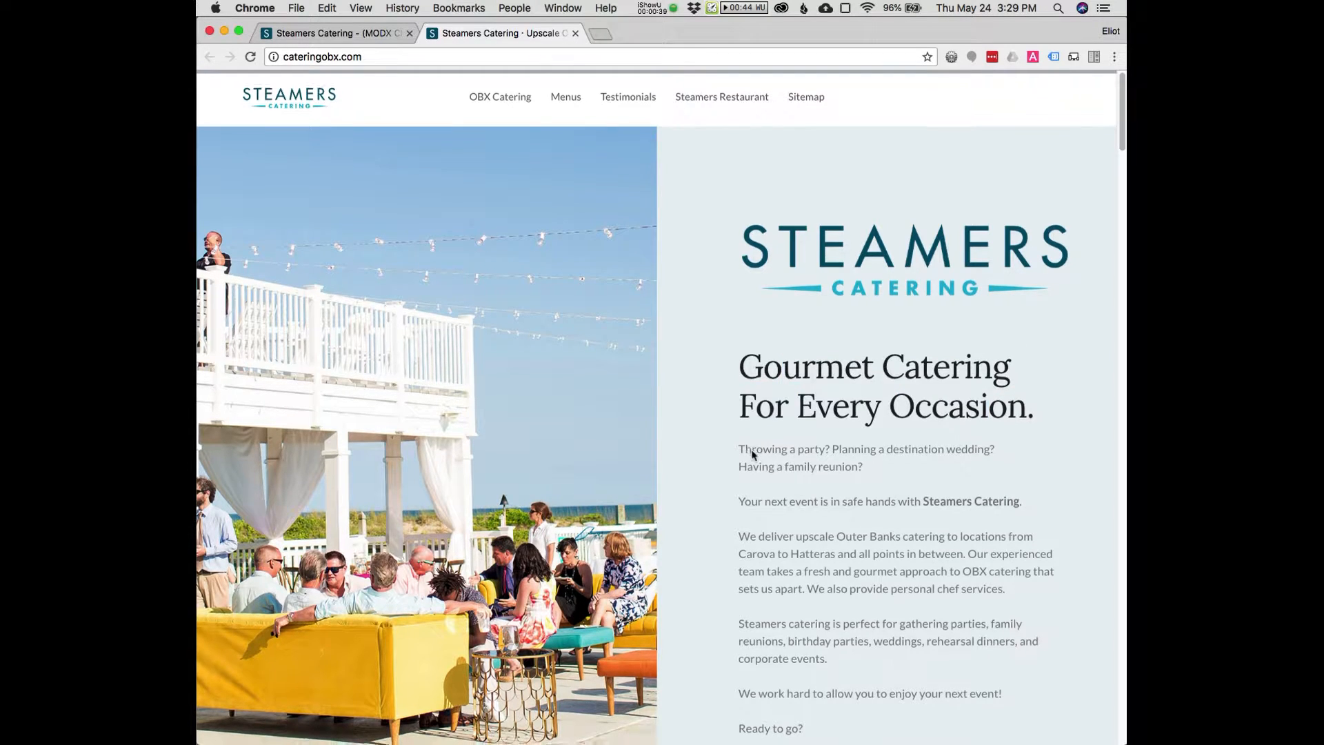
scroll(811, 473, "down", 3)
scroll(837, 562, "up", 3)
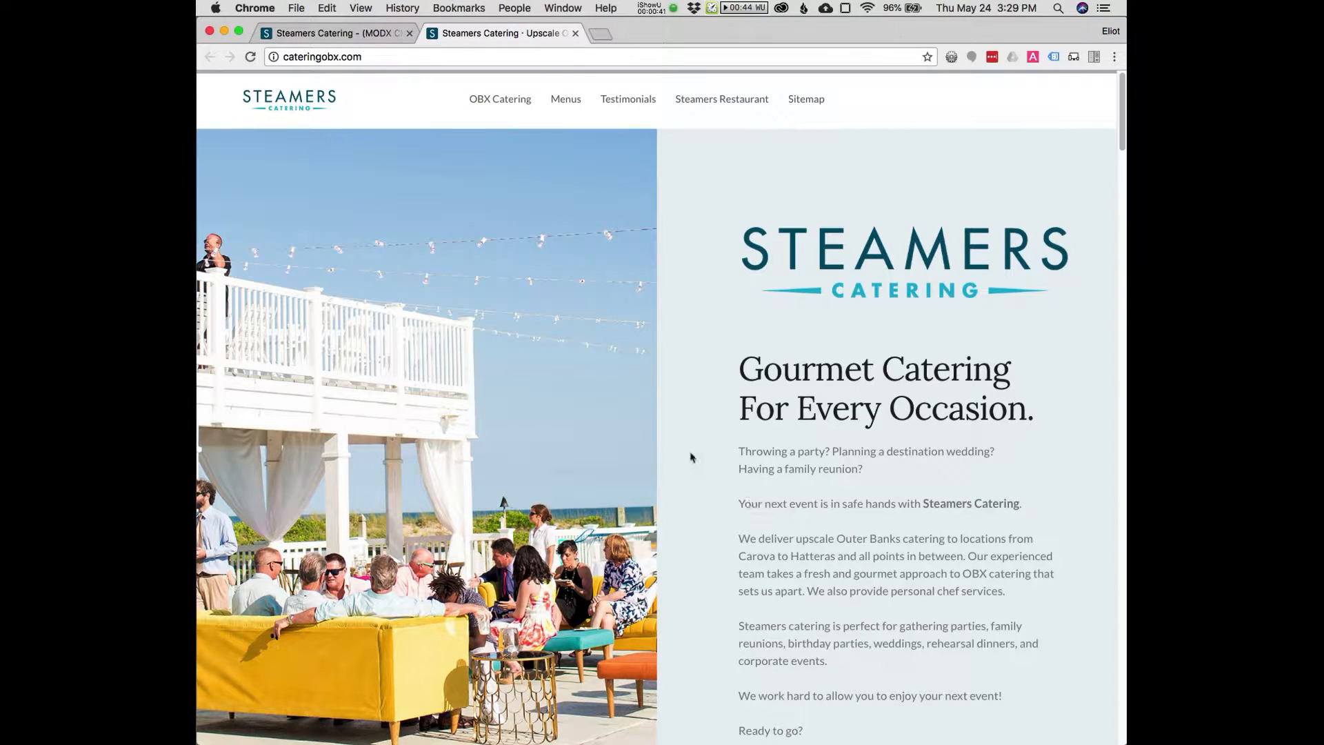
left_click(355, 45)
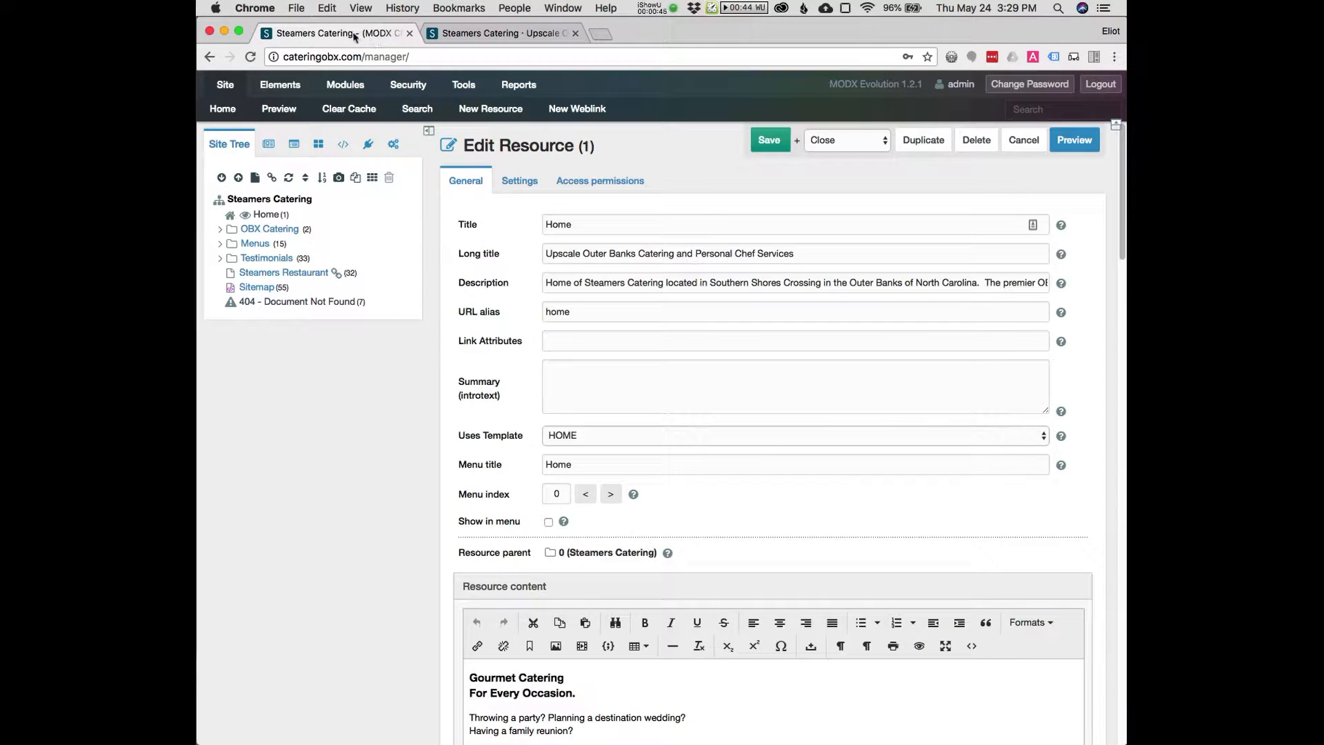
Cut all body paragraphs below the heading from the Home resource content
left_click(279, 233)
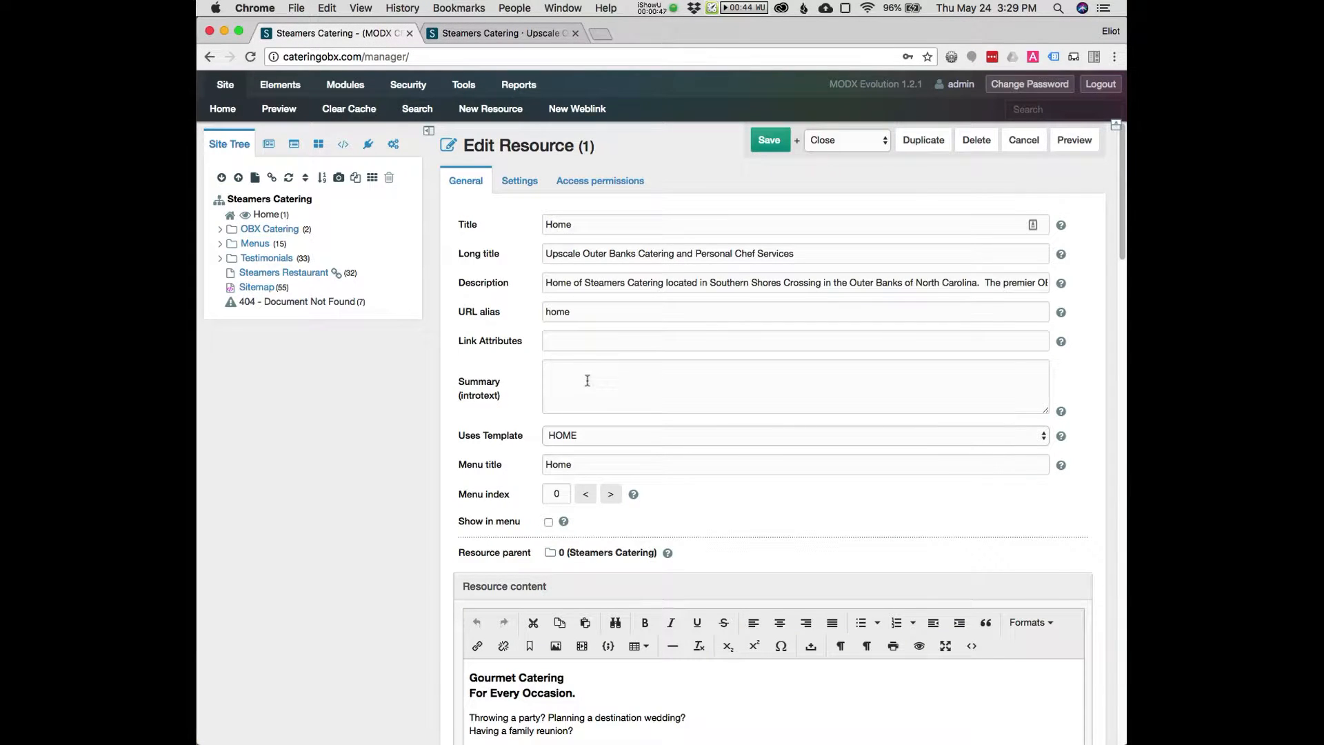
scroll(596, 363, "down", 10)
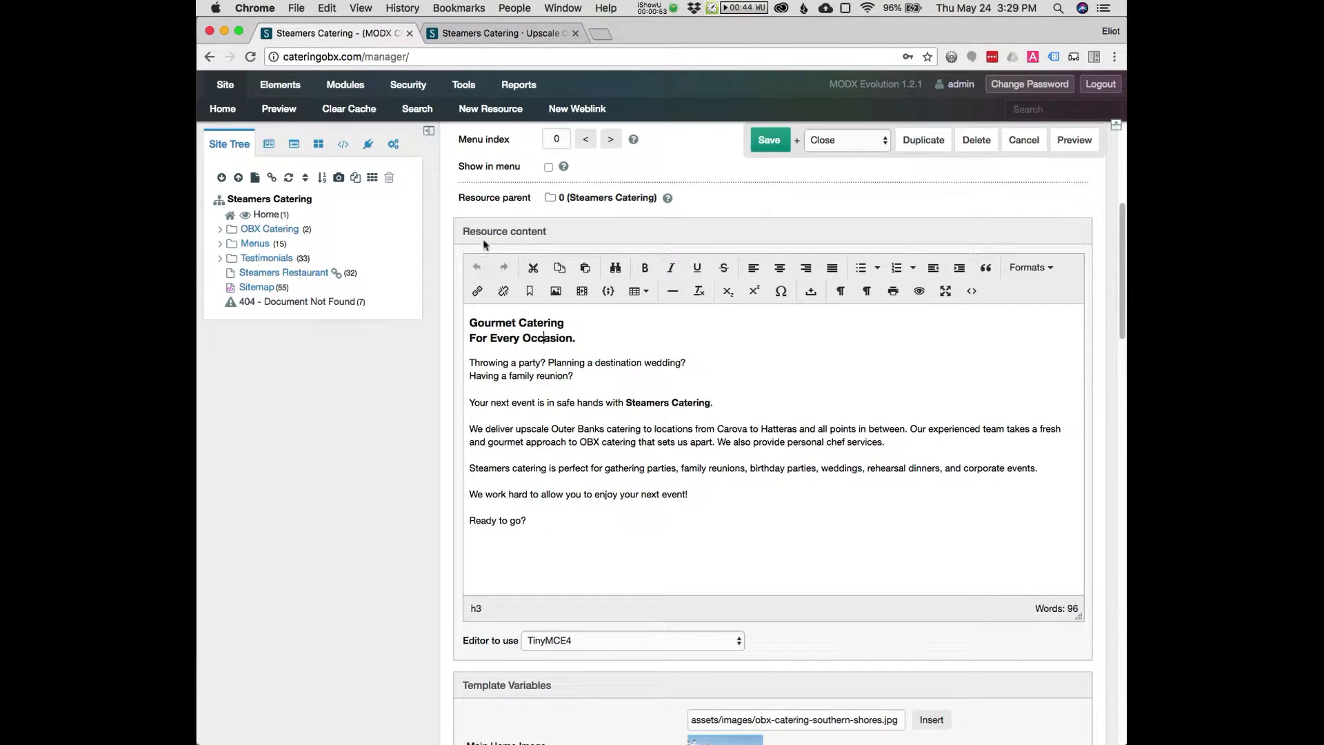
left_click(470, 361)
left_click_drag(471, 361, 530, 515)
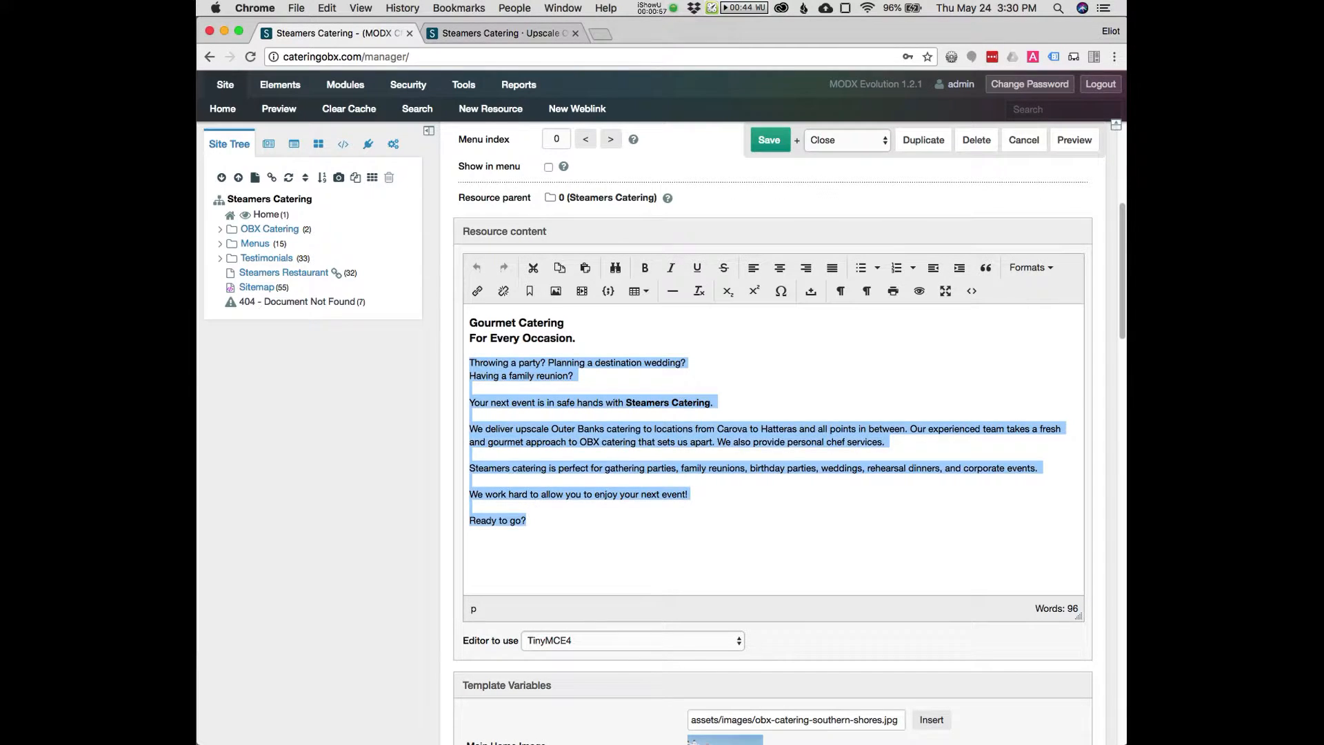
key("super+x")
Paste the Steamer Pots To Go® paragraph copied from another app into the emptied content
key("super+Tab")
key("super+Tab")
key("super+Tab")
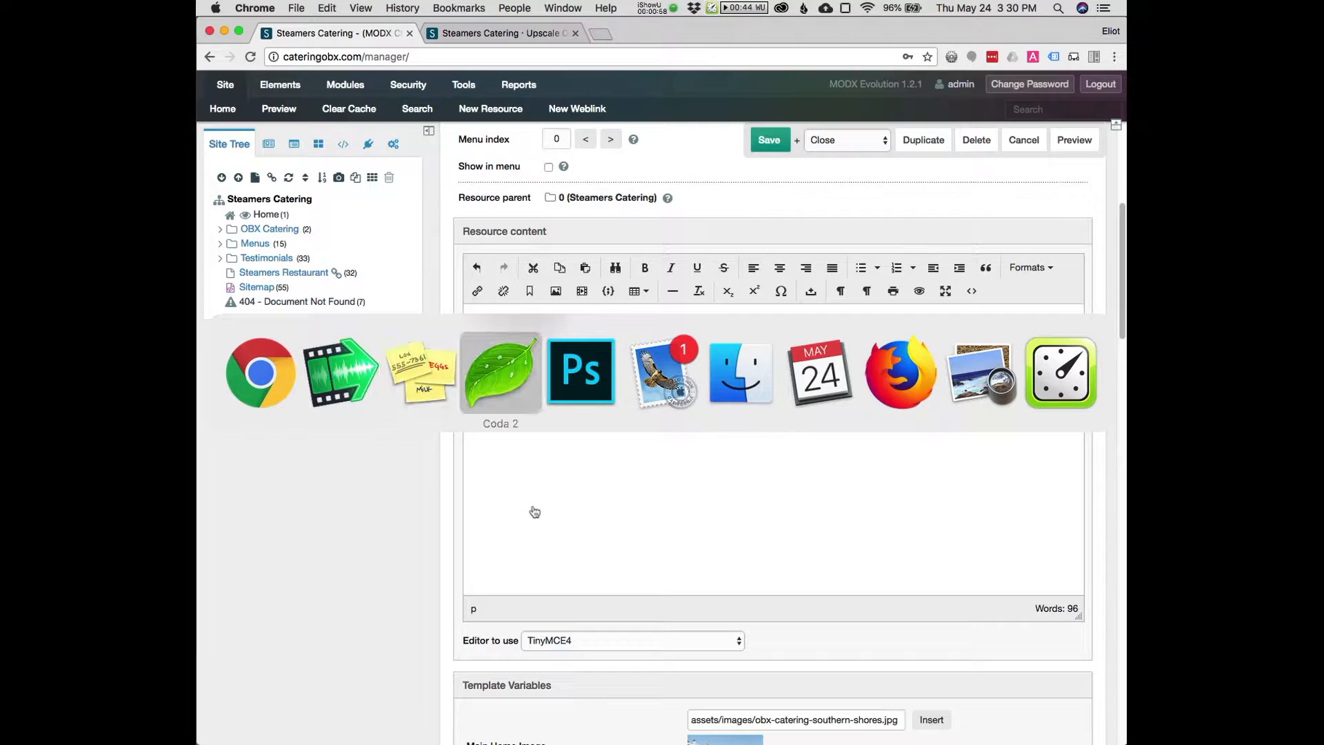
left_click(580, 429)
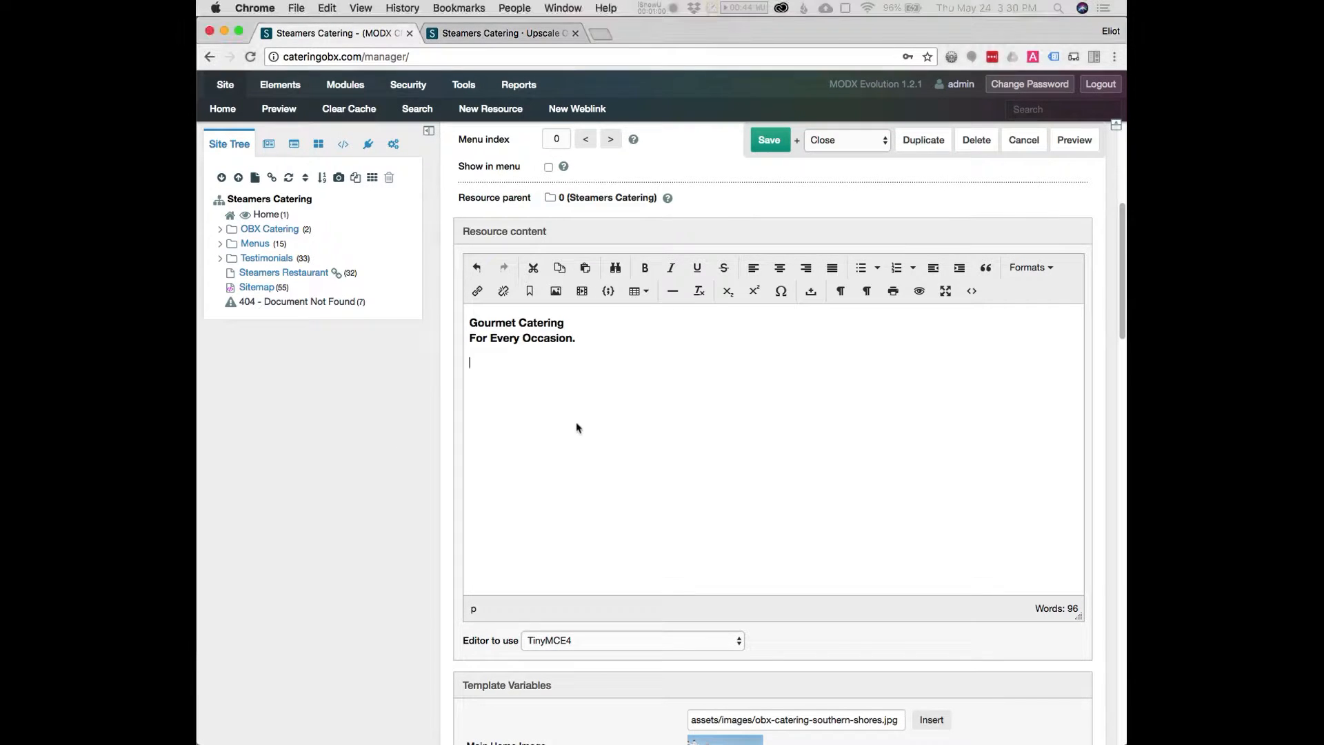
key("super+v")
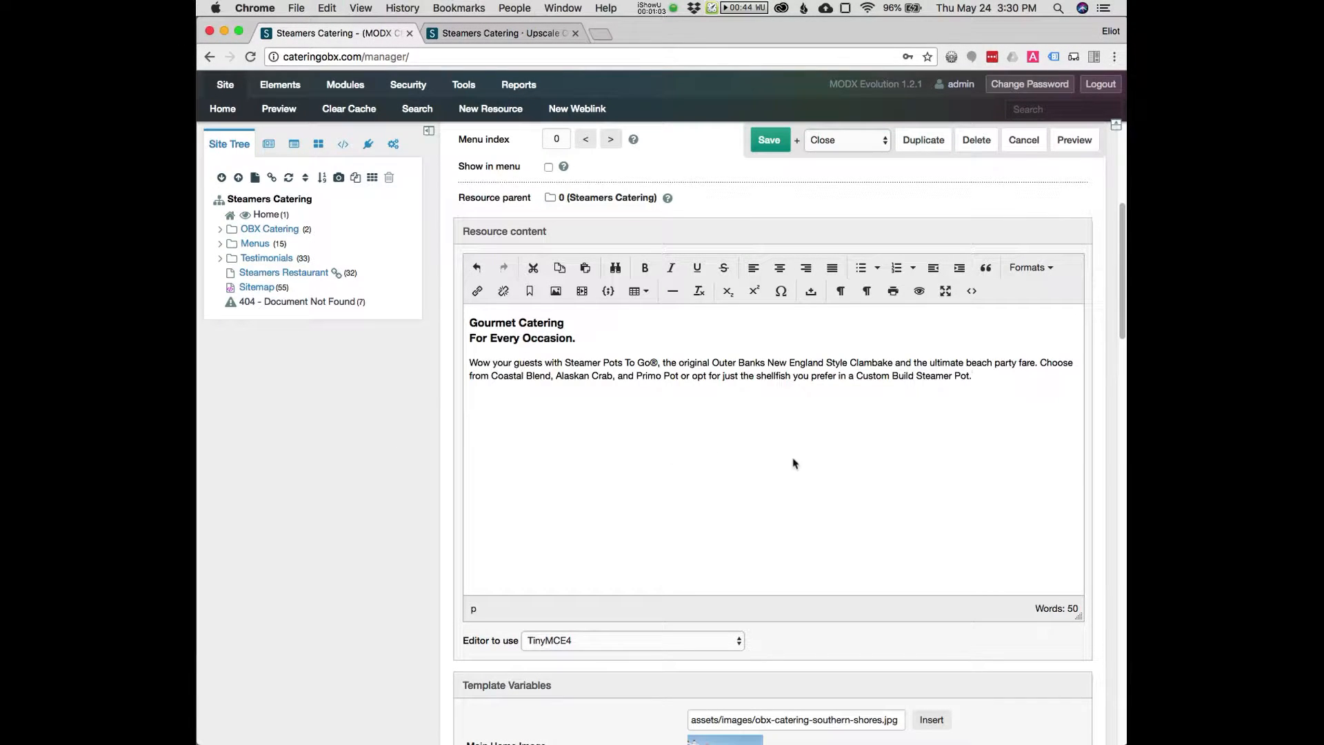
Inspect the content's HTML source code without changing it
left_click(972, 293)
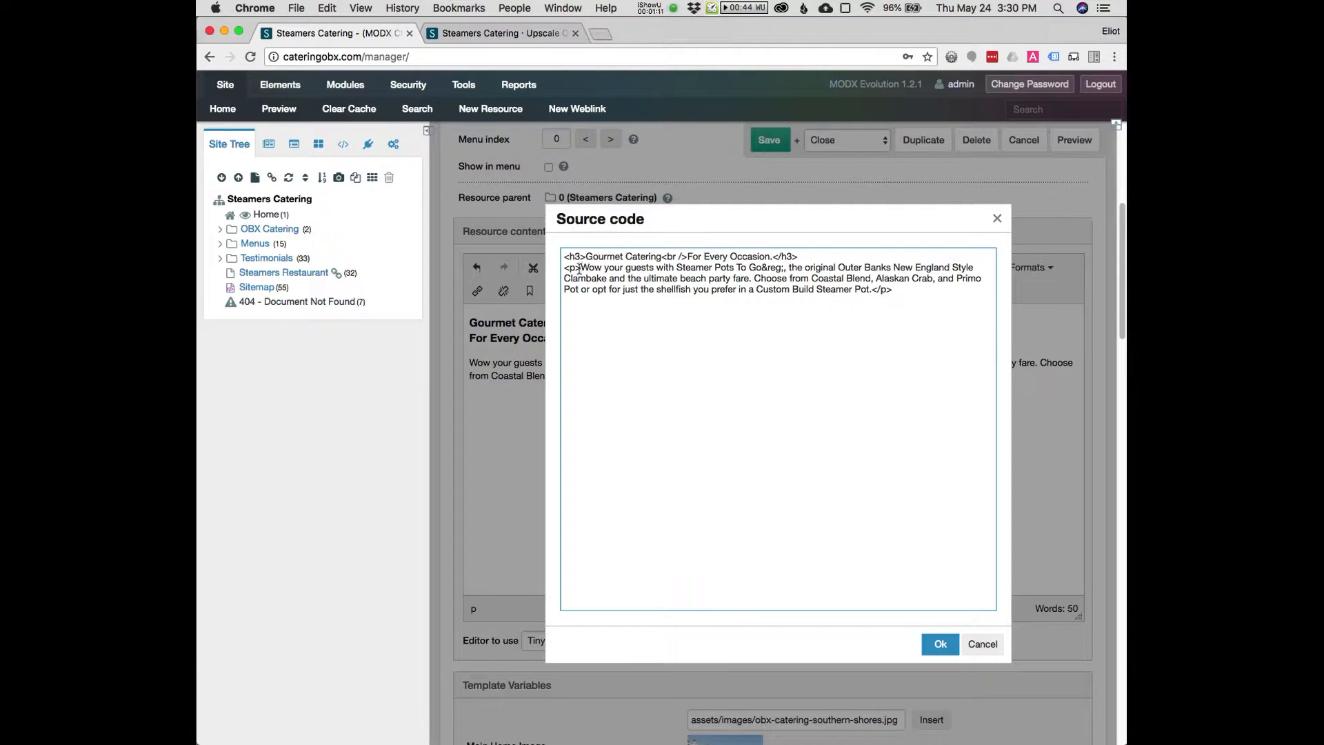
left_click_drag(581, 270, 565, 267)
left_click_drag(872, 290, 893, 290)
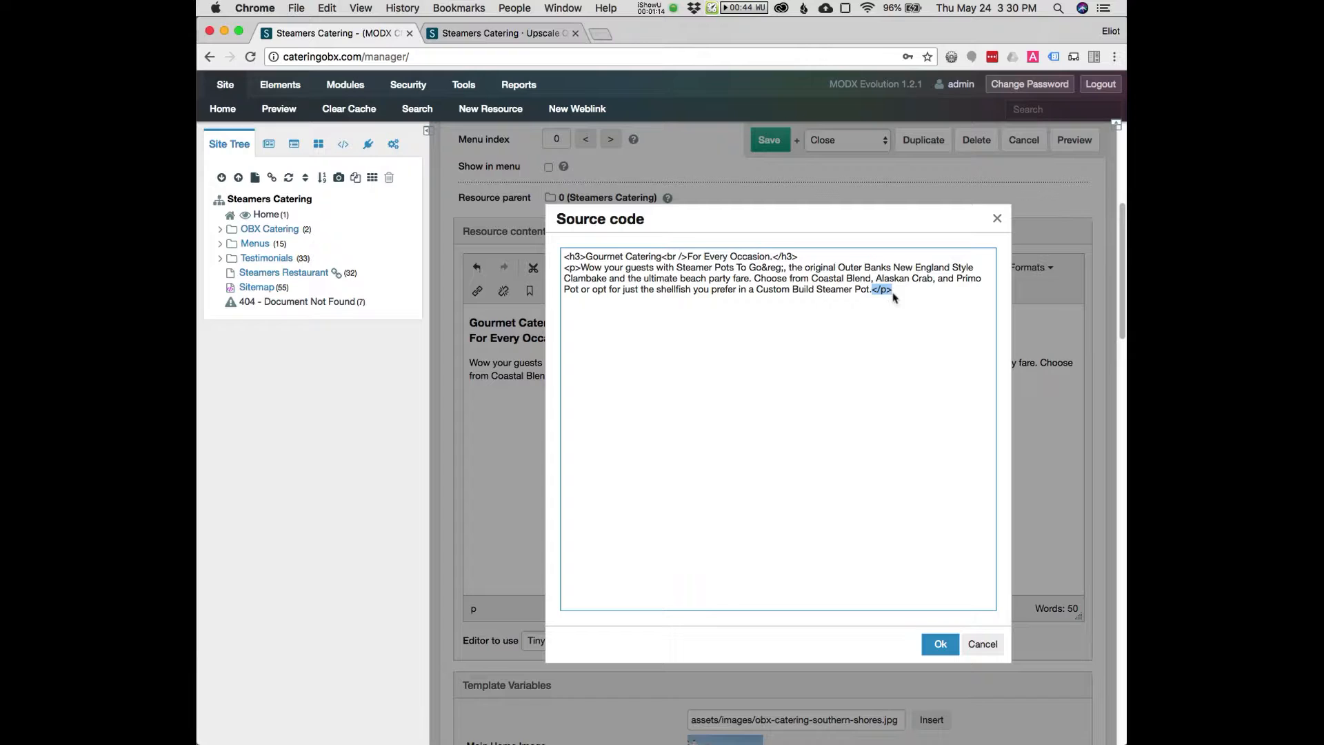
left_click(788, 269)
left_click(975, 643)
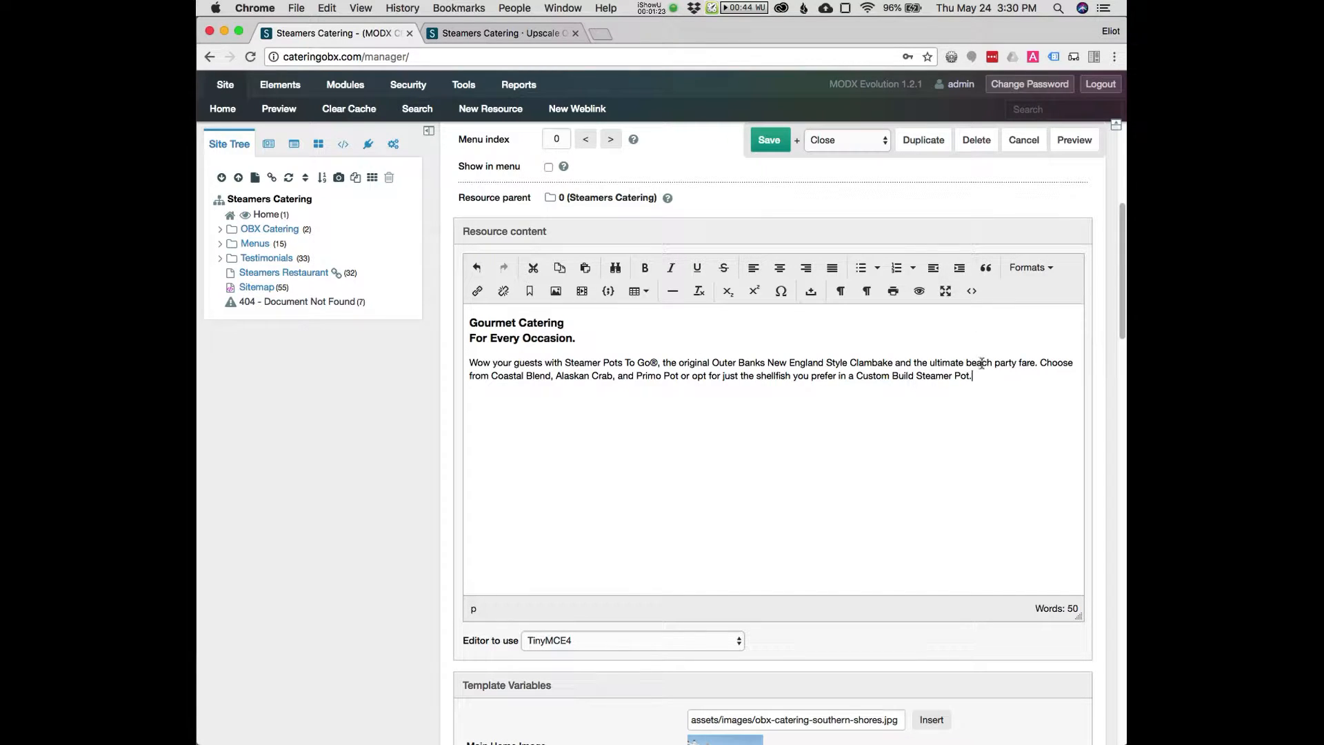
left_click(972, 293)
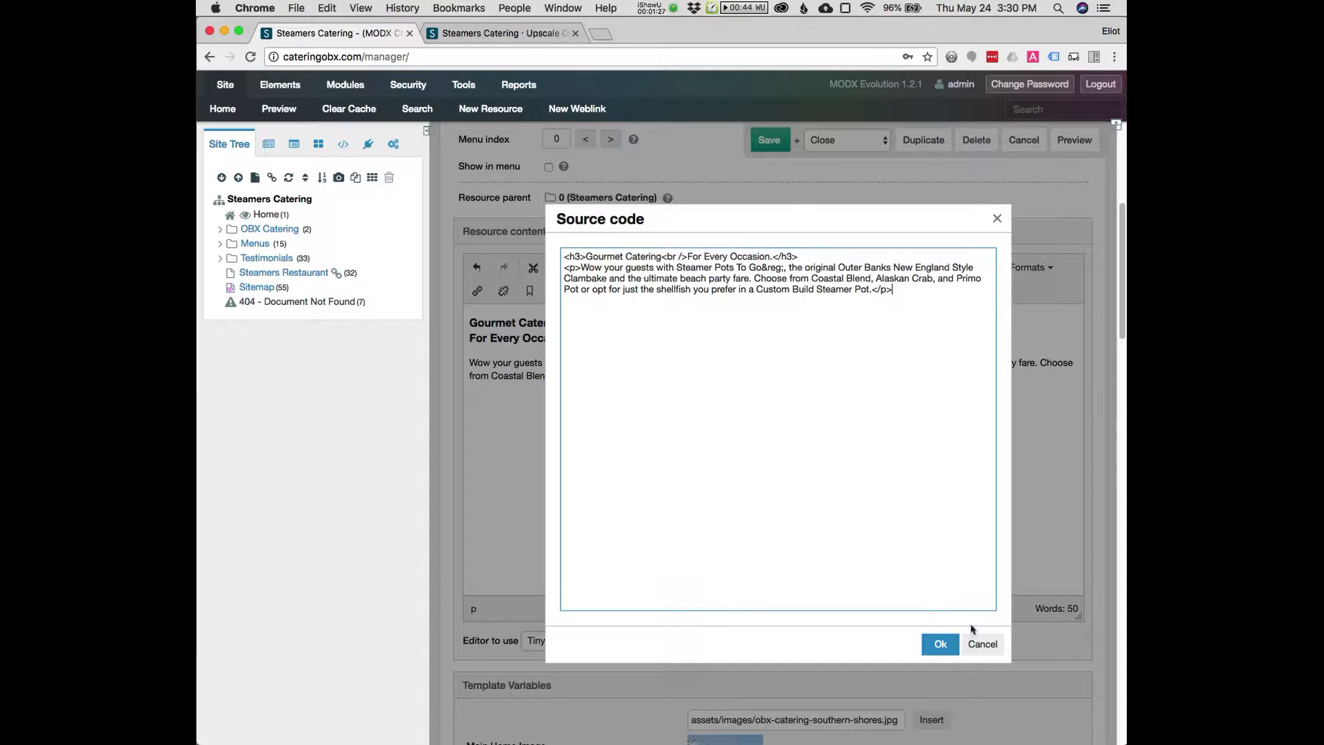
left_click(984, 644)
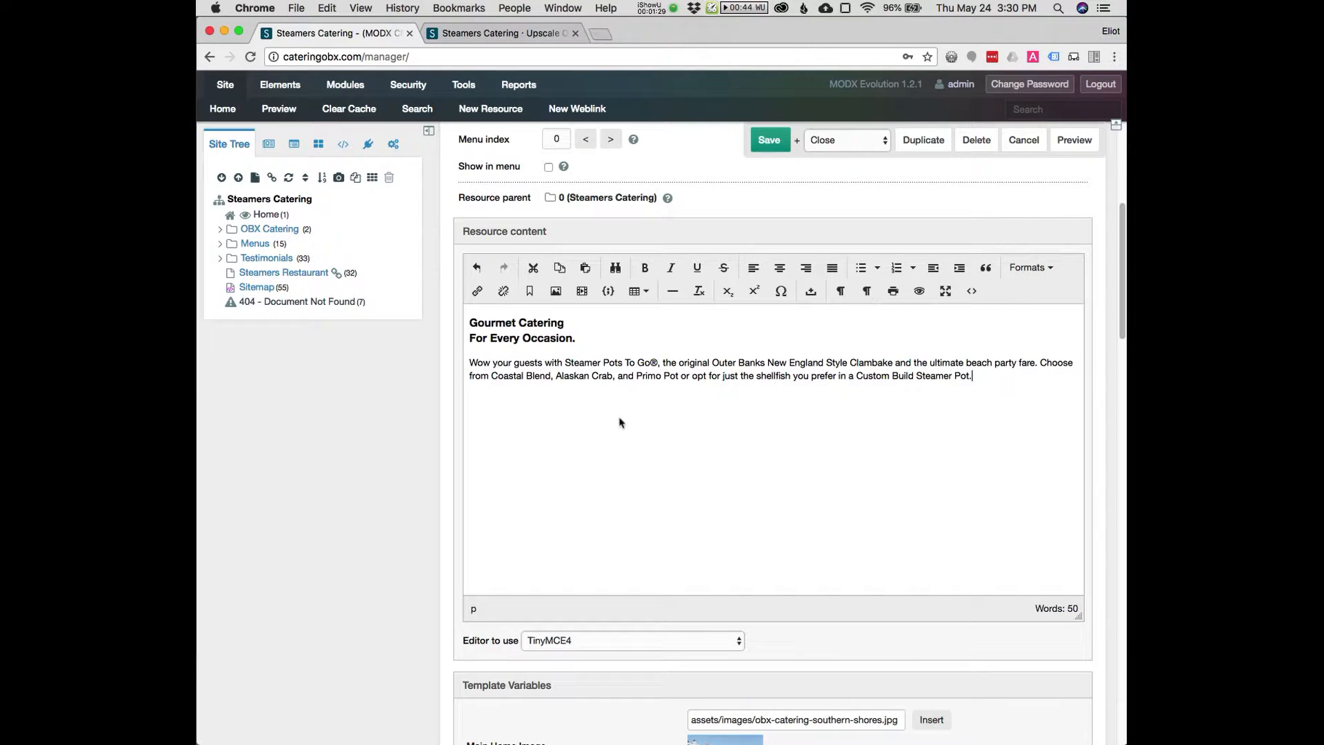
Change the heading's first line from Gourmet Catering to Steamers Pots To Go®
double_click(574, 363)
double_click(495, 324)
type("Steamers Pots To")
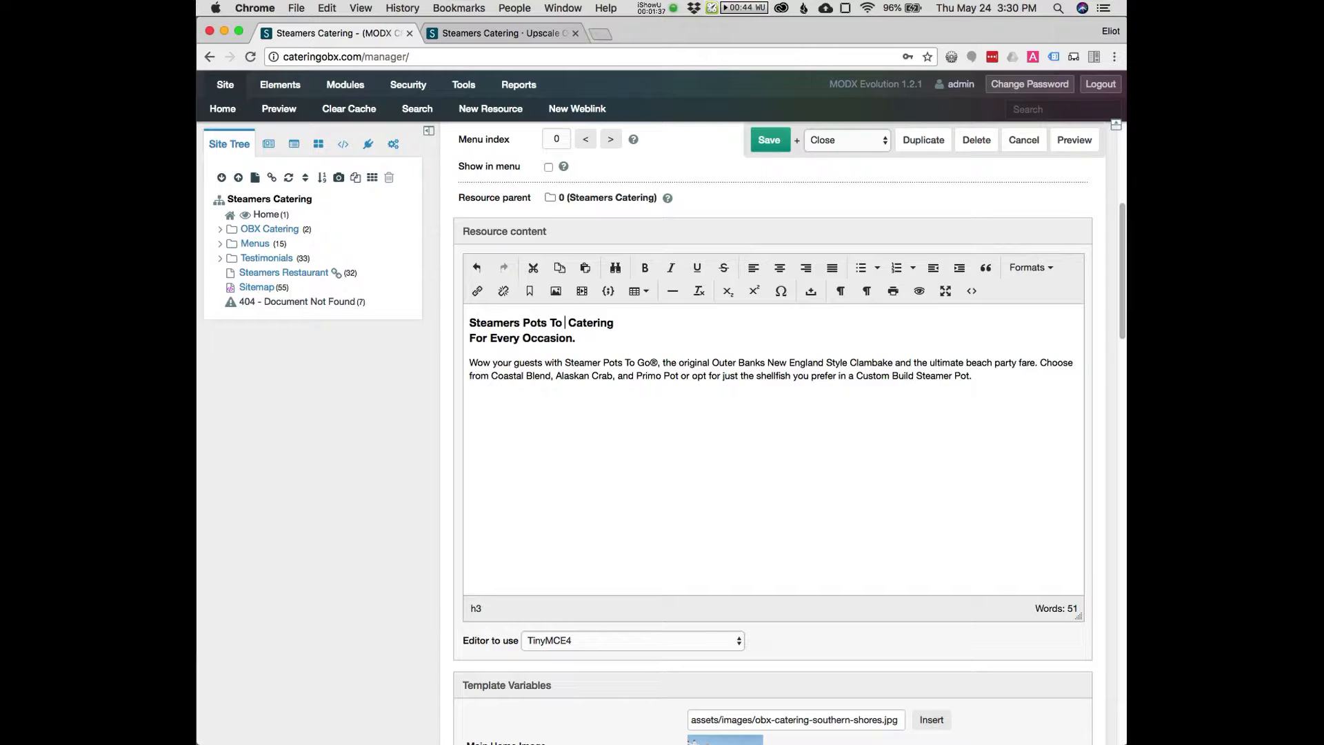
type(" Go")
left_click(580, 323)
type("®")
key("shift+super+Right")
key("BackSpace")
Link the paragraph's Steamer Pots To Go® text to the Steamer Pots To Go® resource (47) found by searching pots
left_click_drag(567, 364, 641, 363)
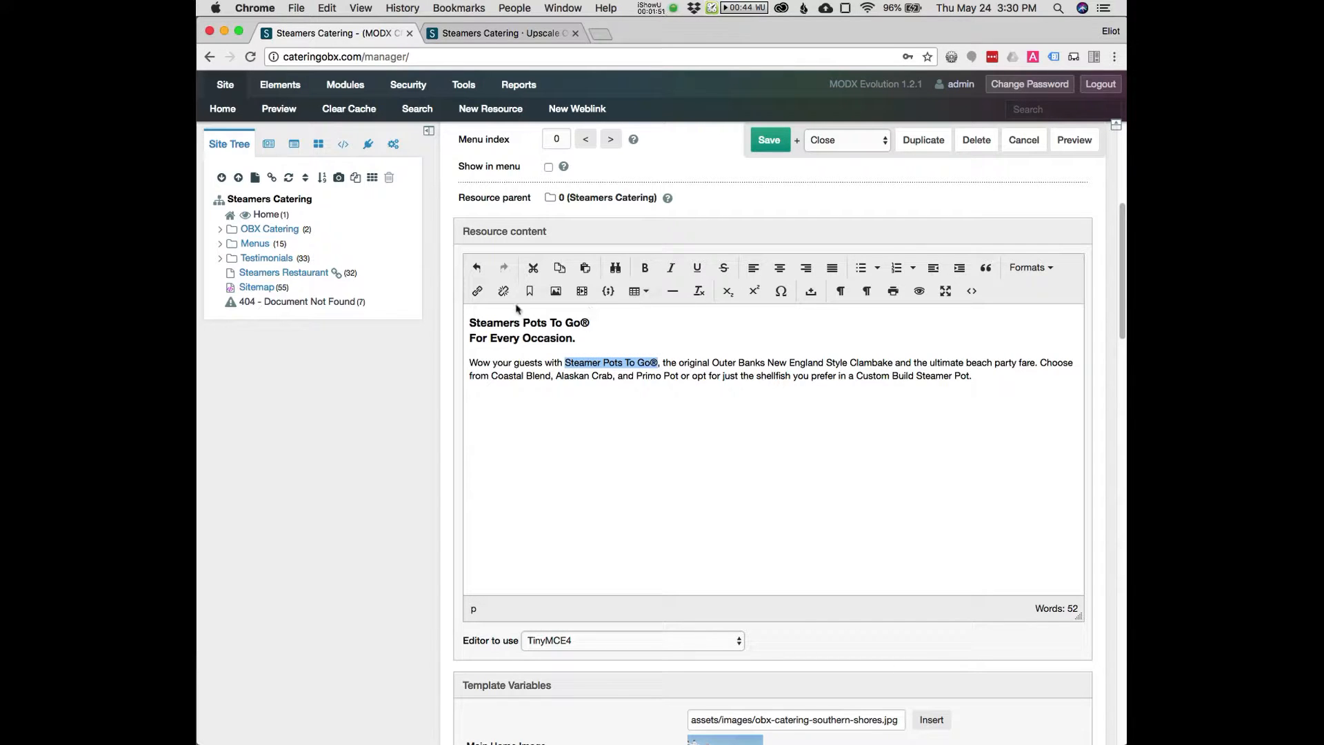
left_click(478, 290)
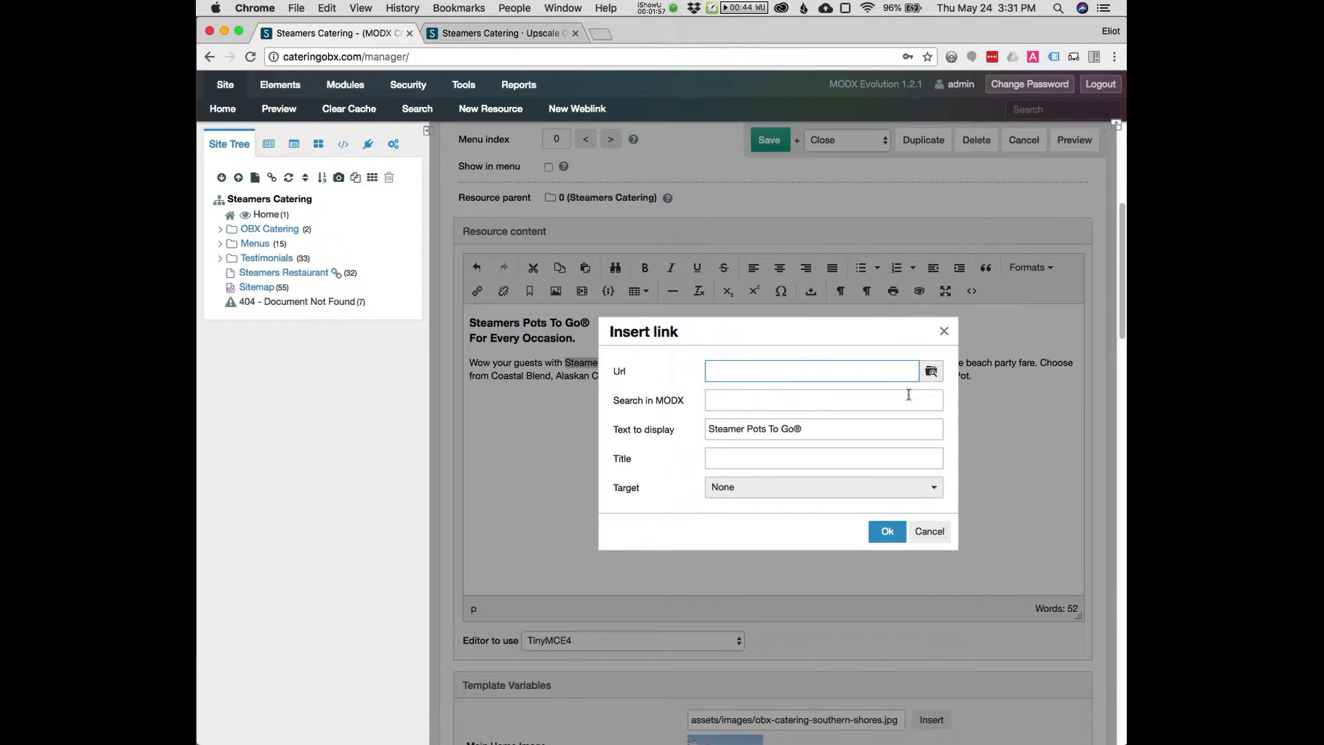
left_click(755, 402)
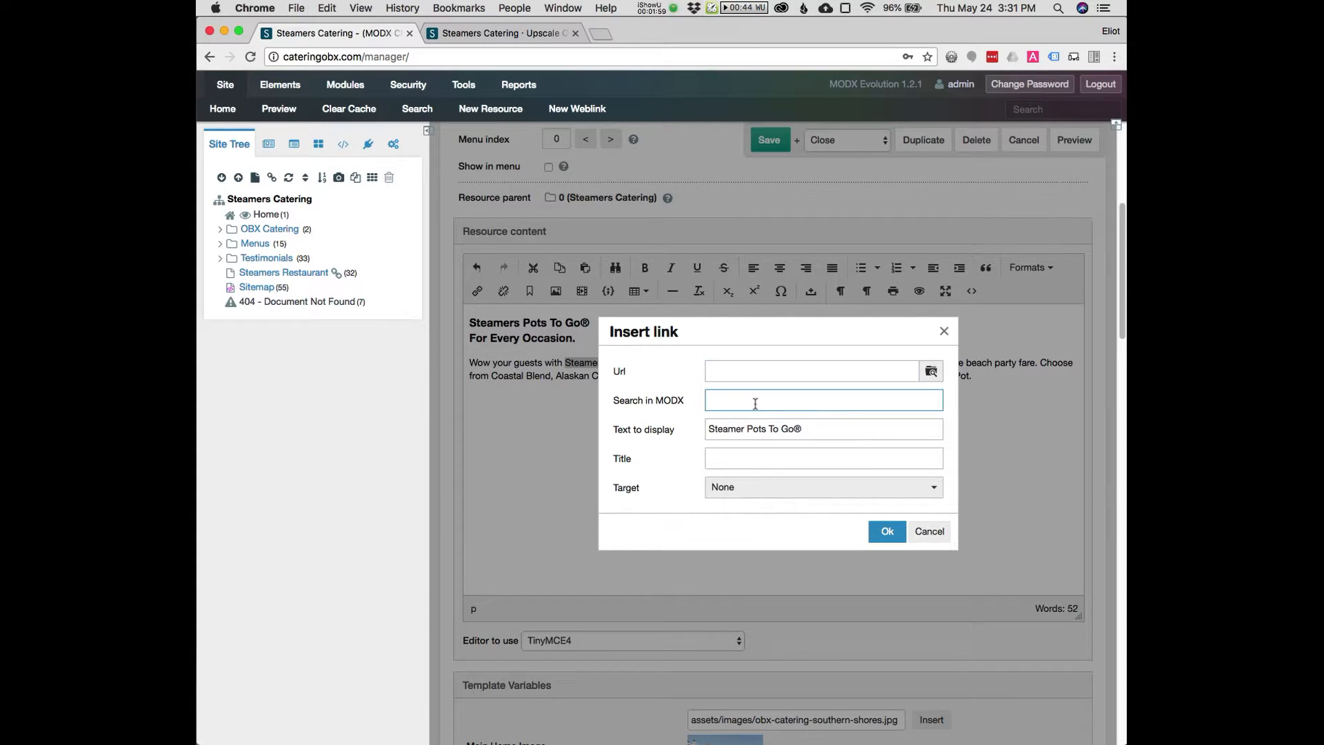
type("pots")
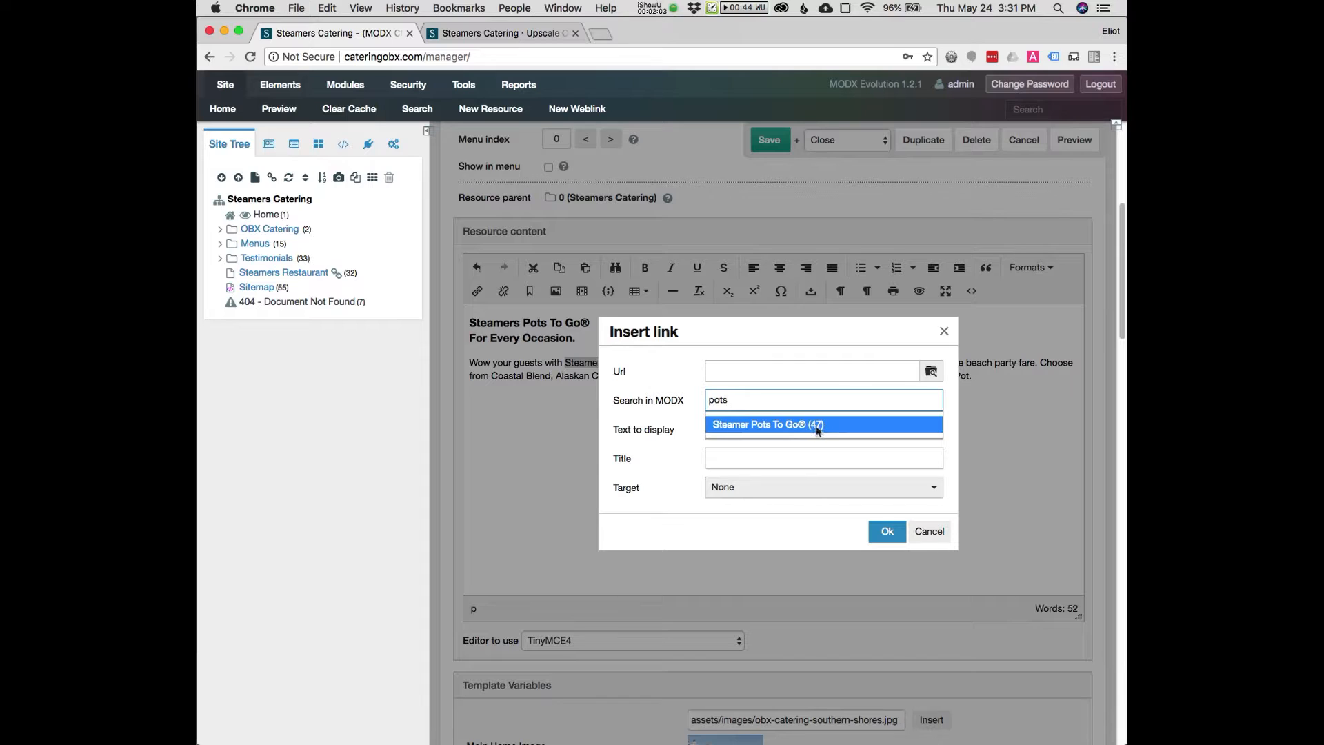
left_click(822, 425)
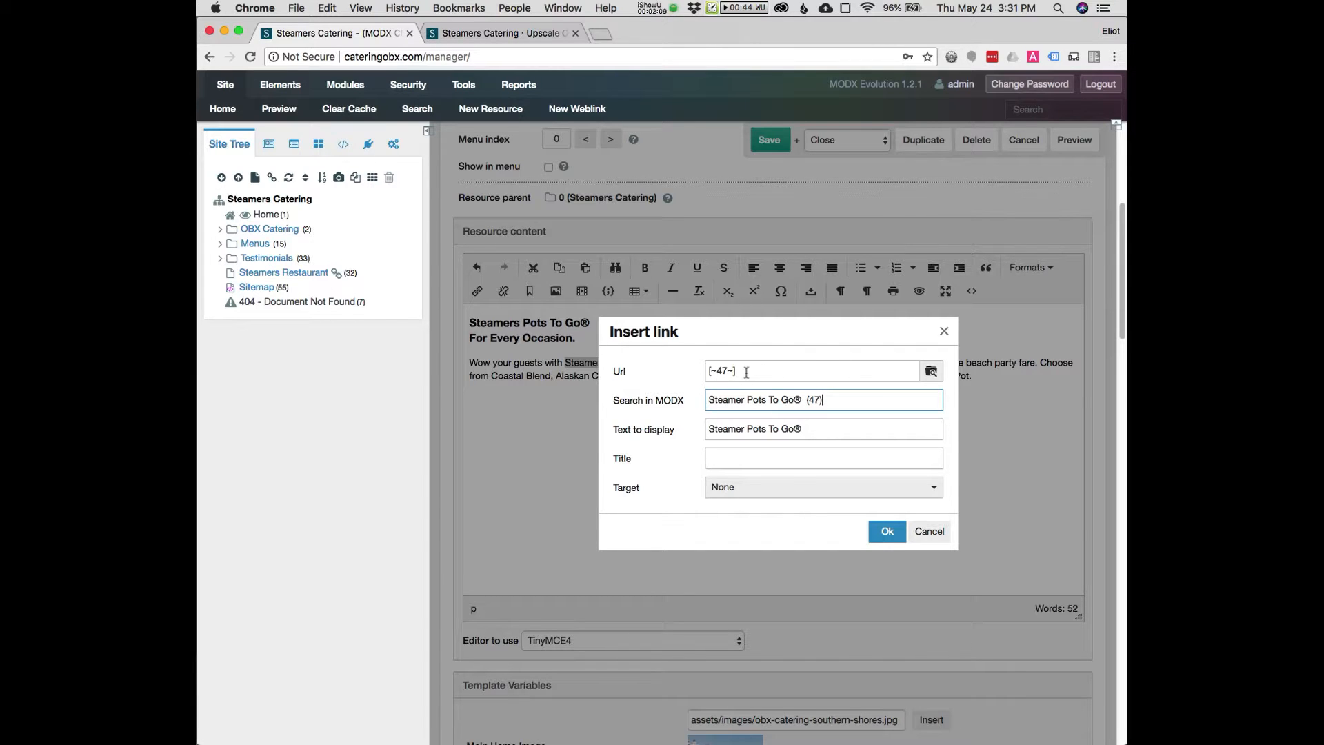
left_click(885, 538)
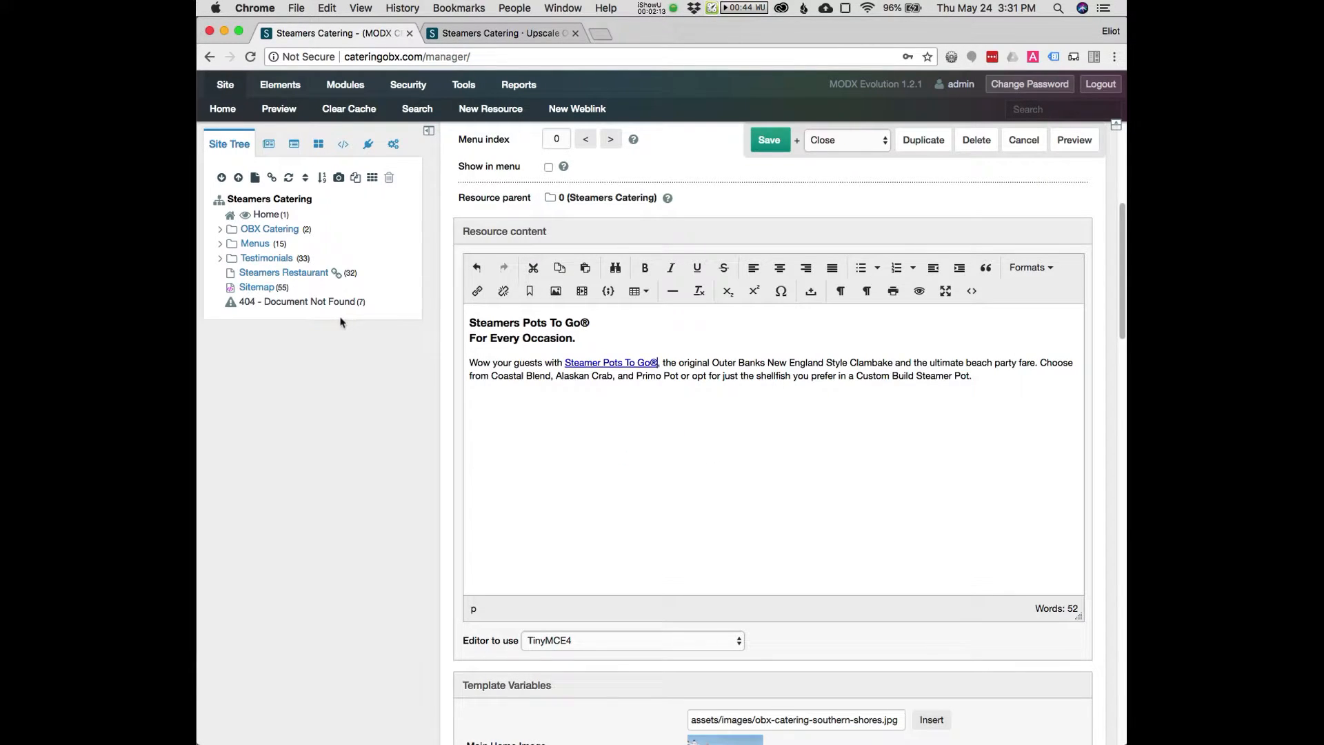
Set the save action to Continue editing and save the resource
left_click(846, 140)
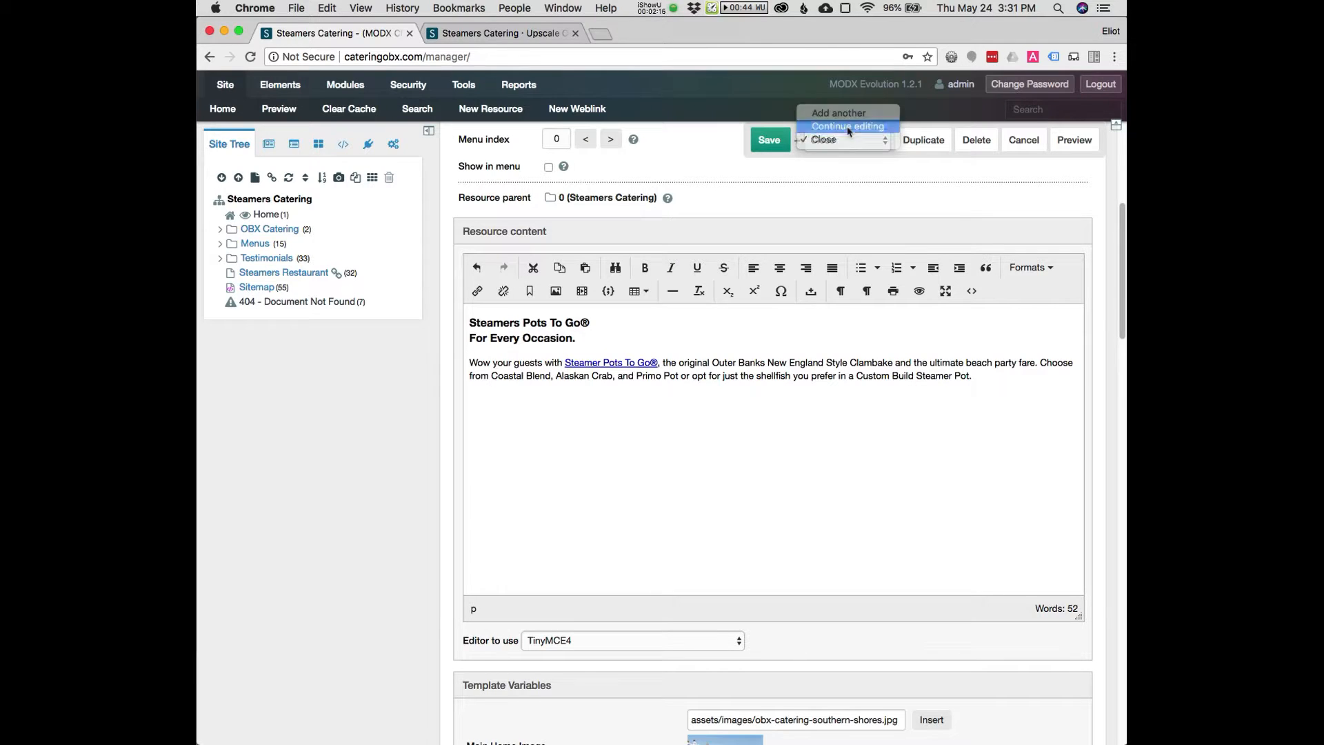
left_click(846, 126)
left_click(766, 140)
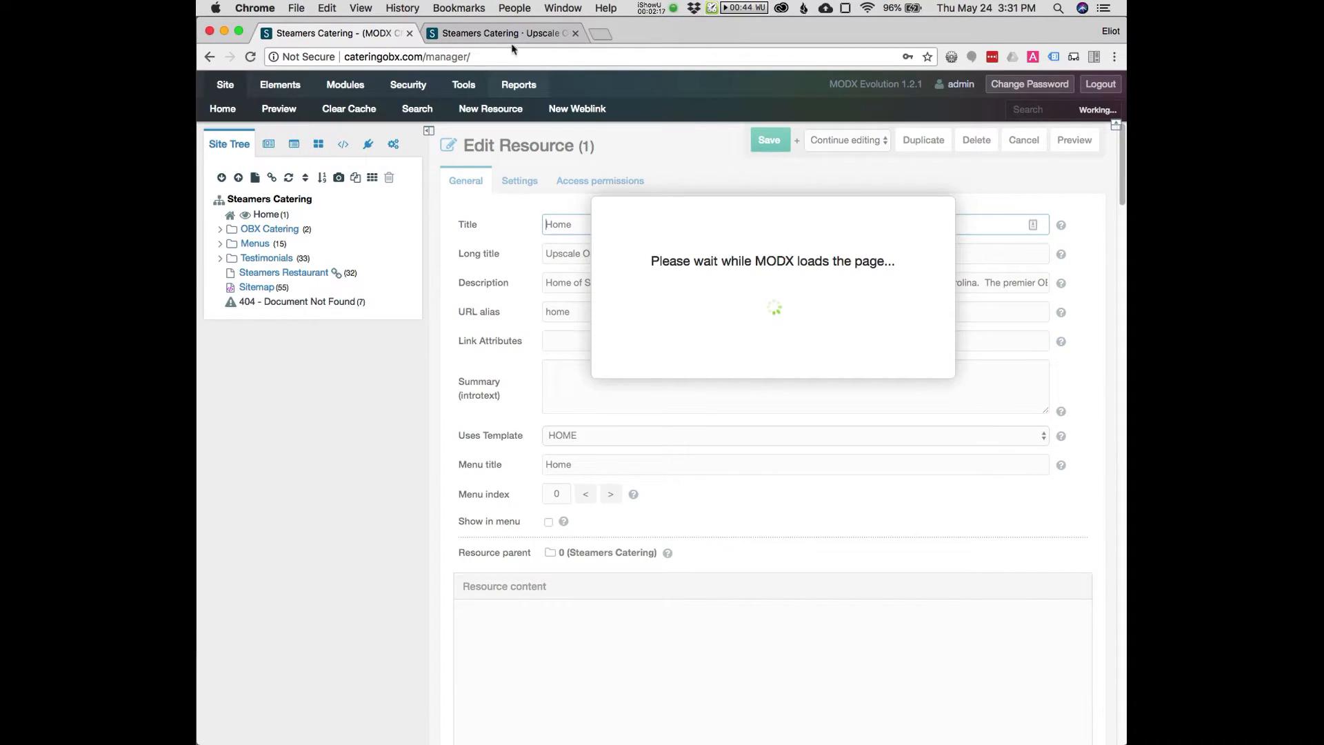
Reload the live home page, follow the new Steamer Pots To Go® link, and go back
left_click(497, 42)
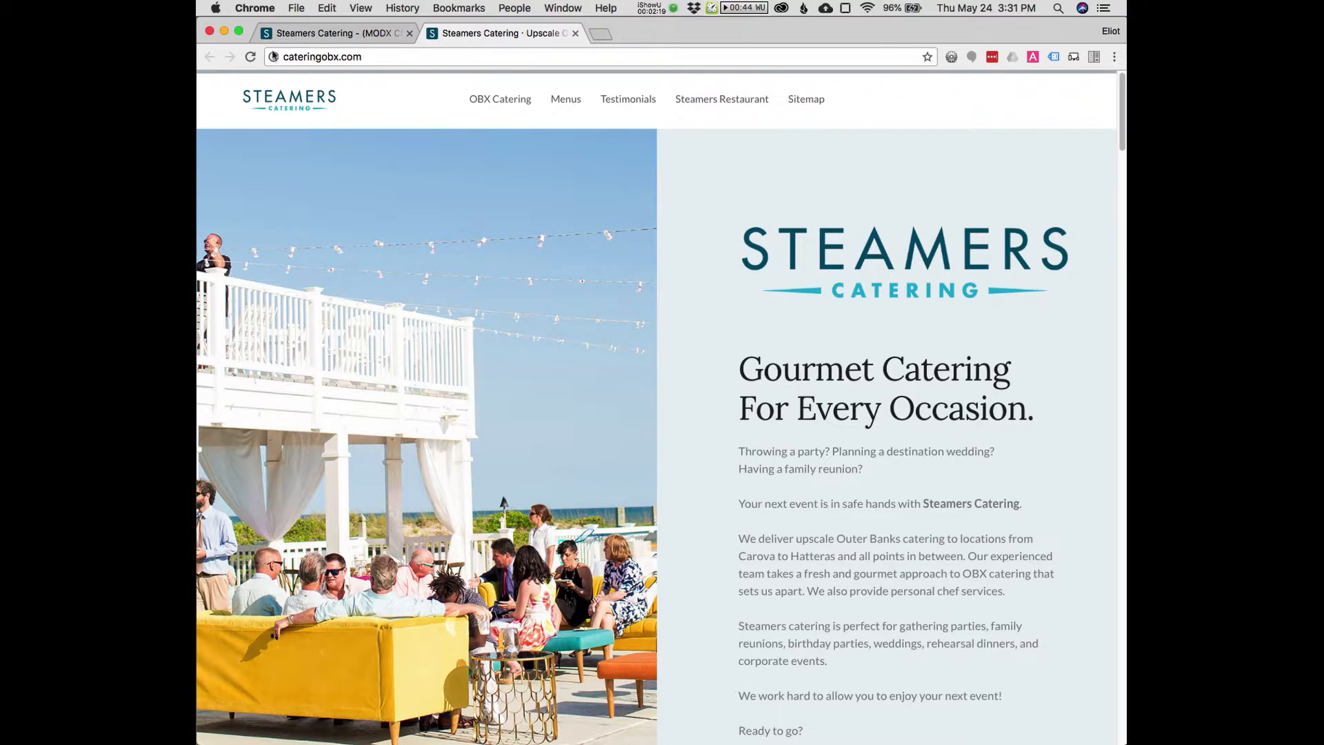
left_click(251, 57)
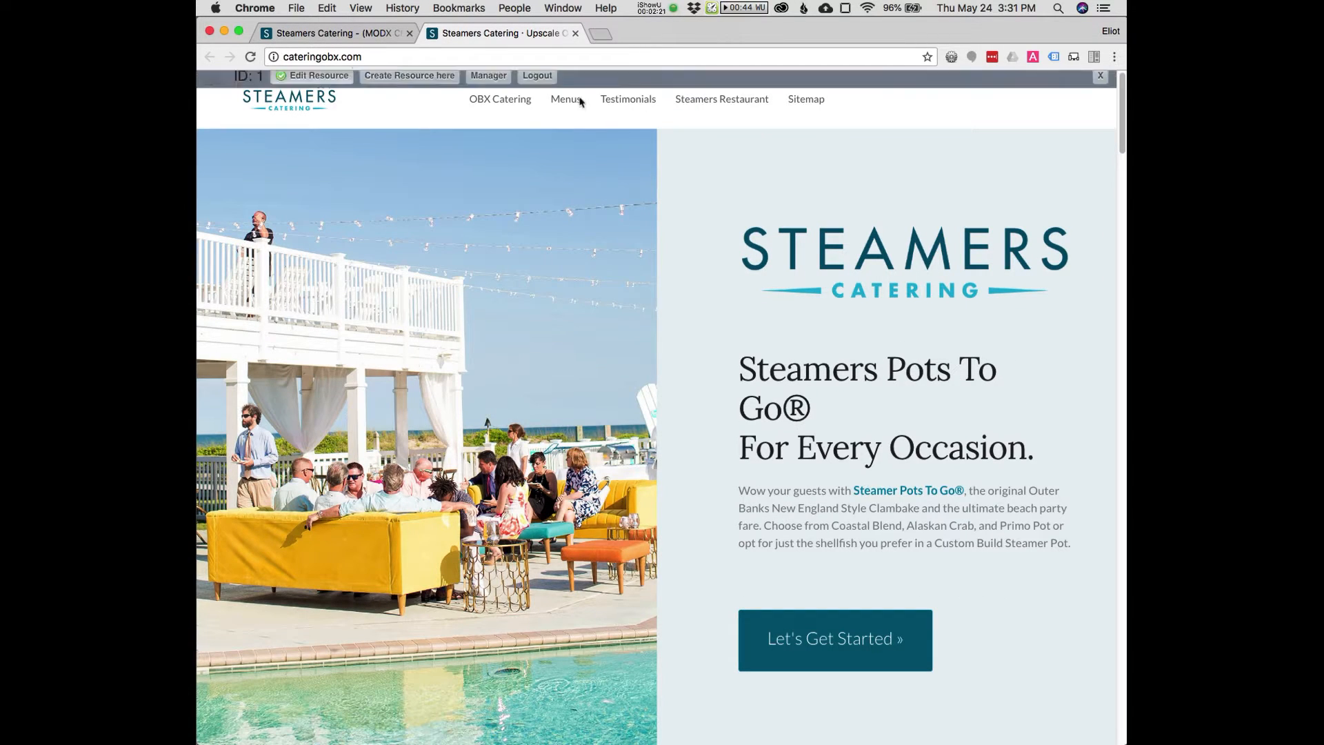
left_click(902, 491)
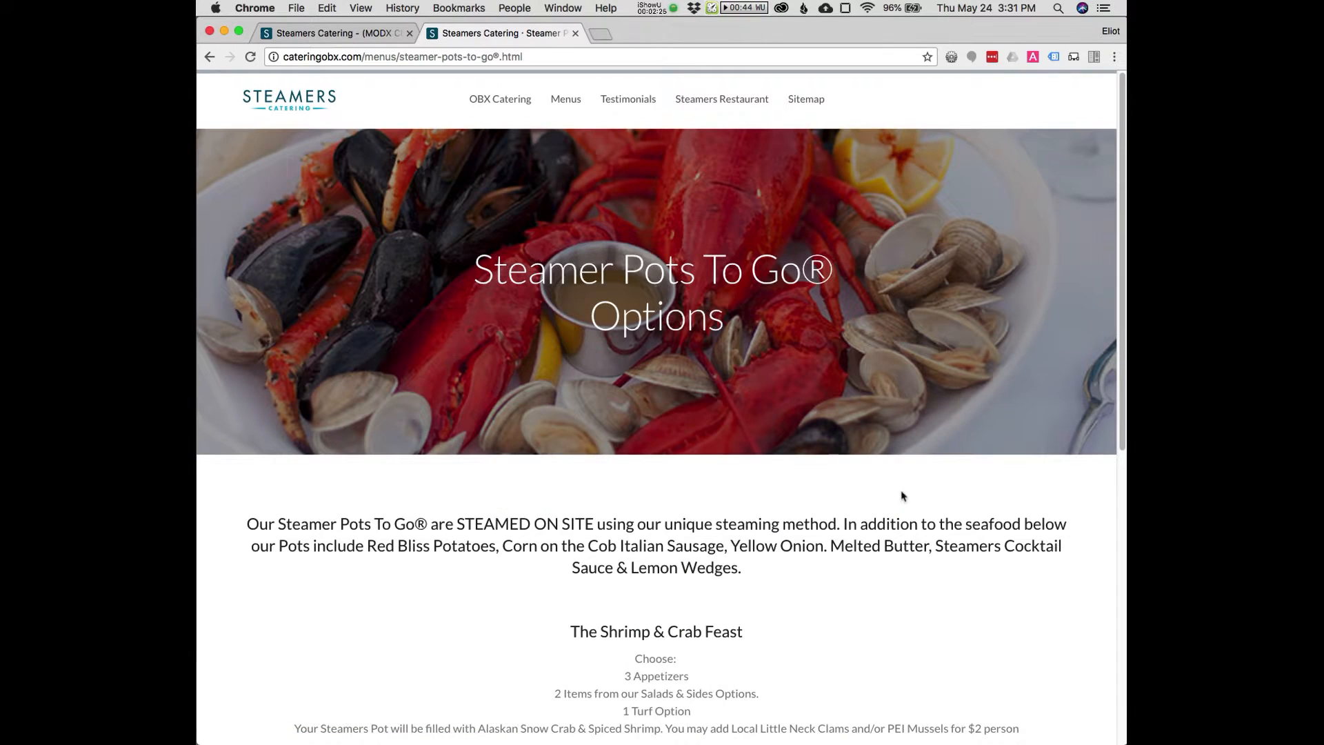
left_click(209, 57)
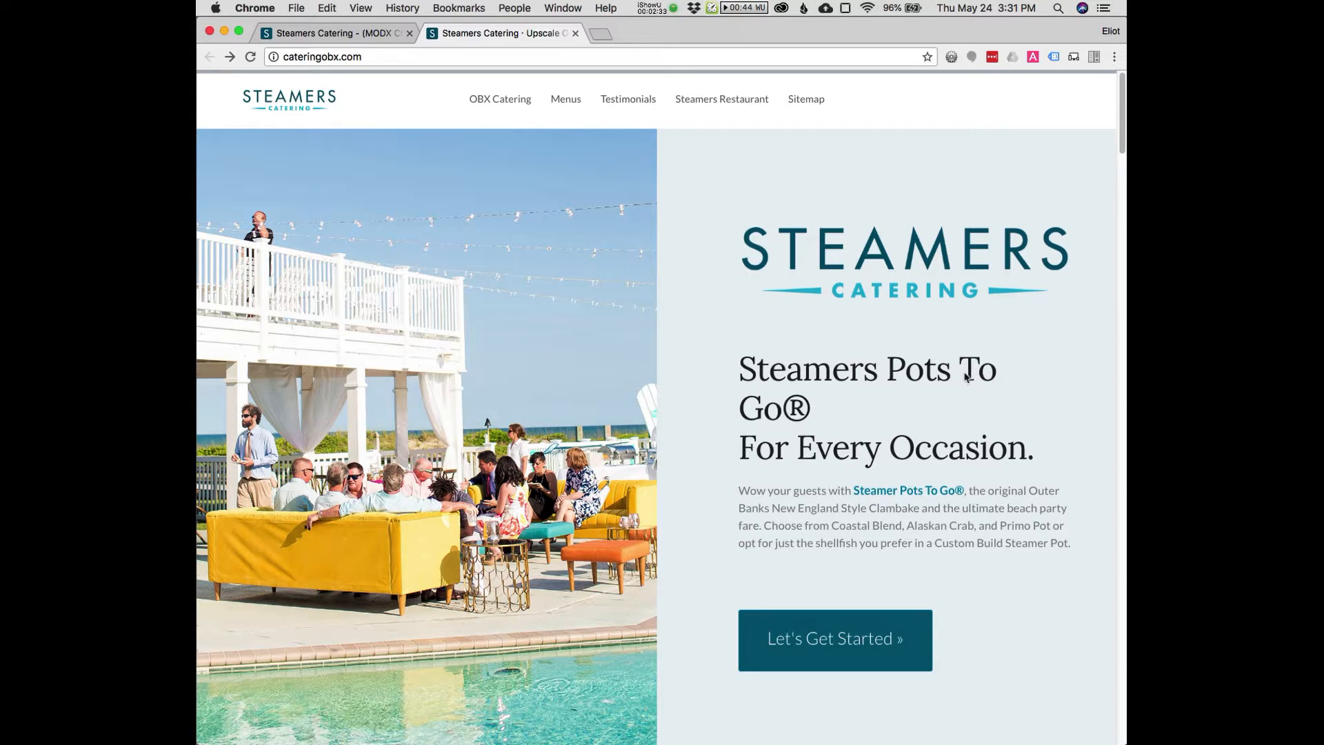
Try to move the heading's line break before To Go® in the content's source code, then undo the change
left_click(371, 33)
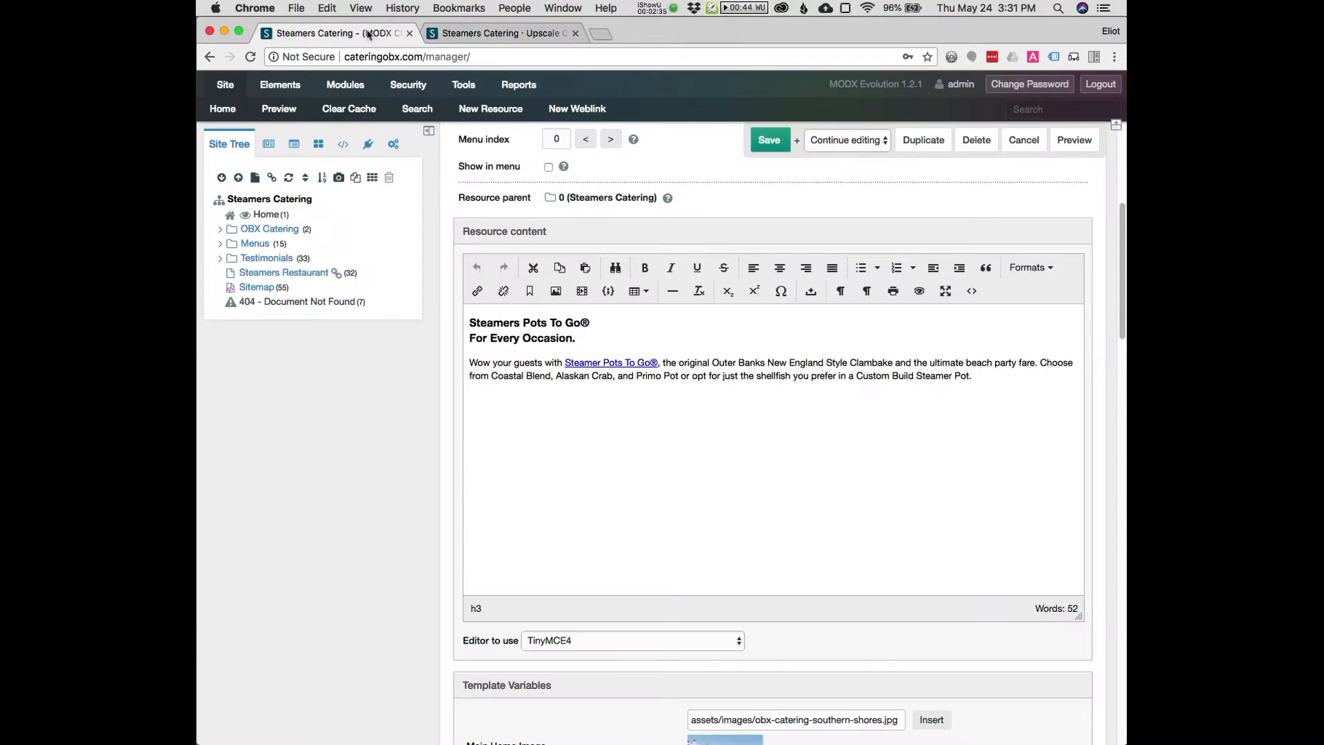
left_click(971, 290)
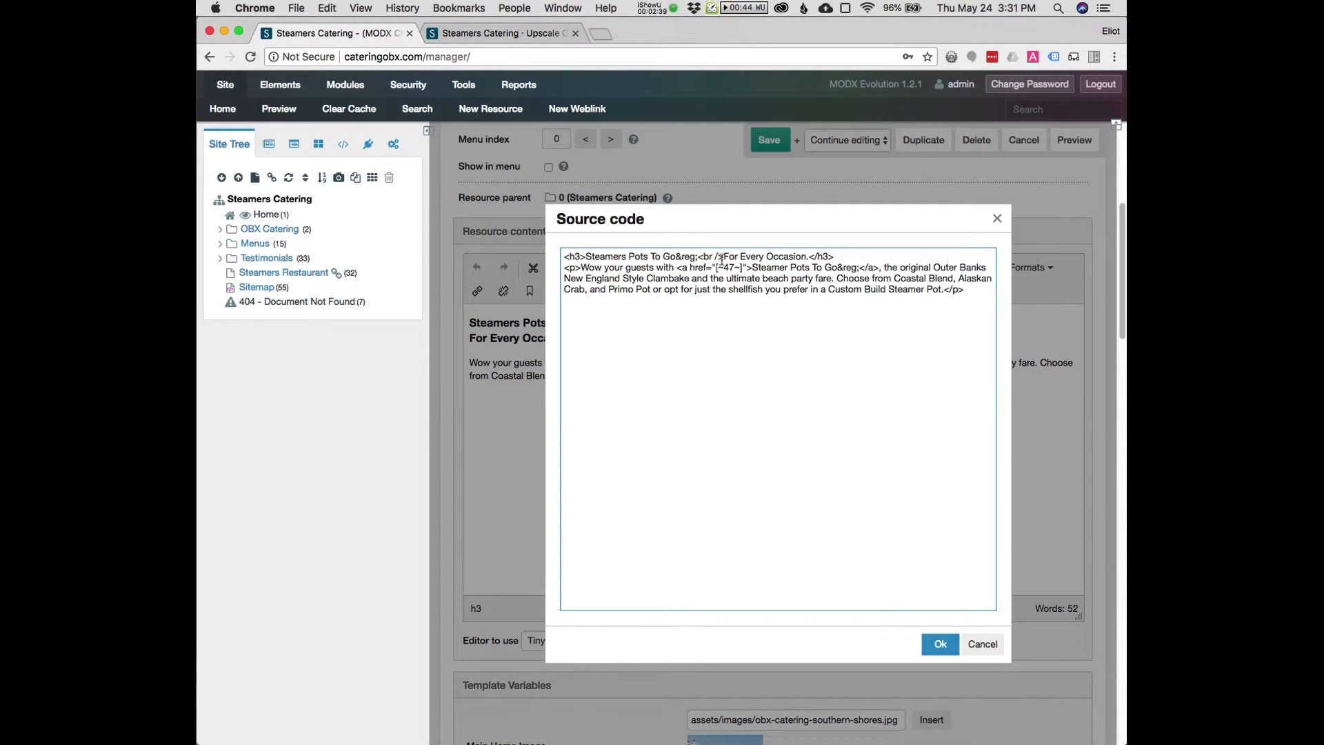
left_click_drag(698, 256, 722, 257)
key("BackSpace")
type("<b")
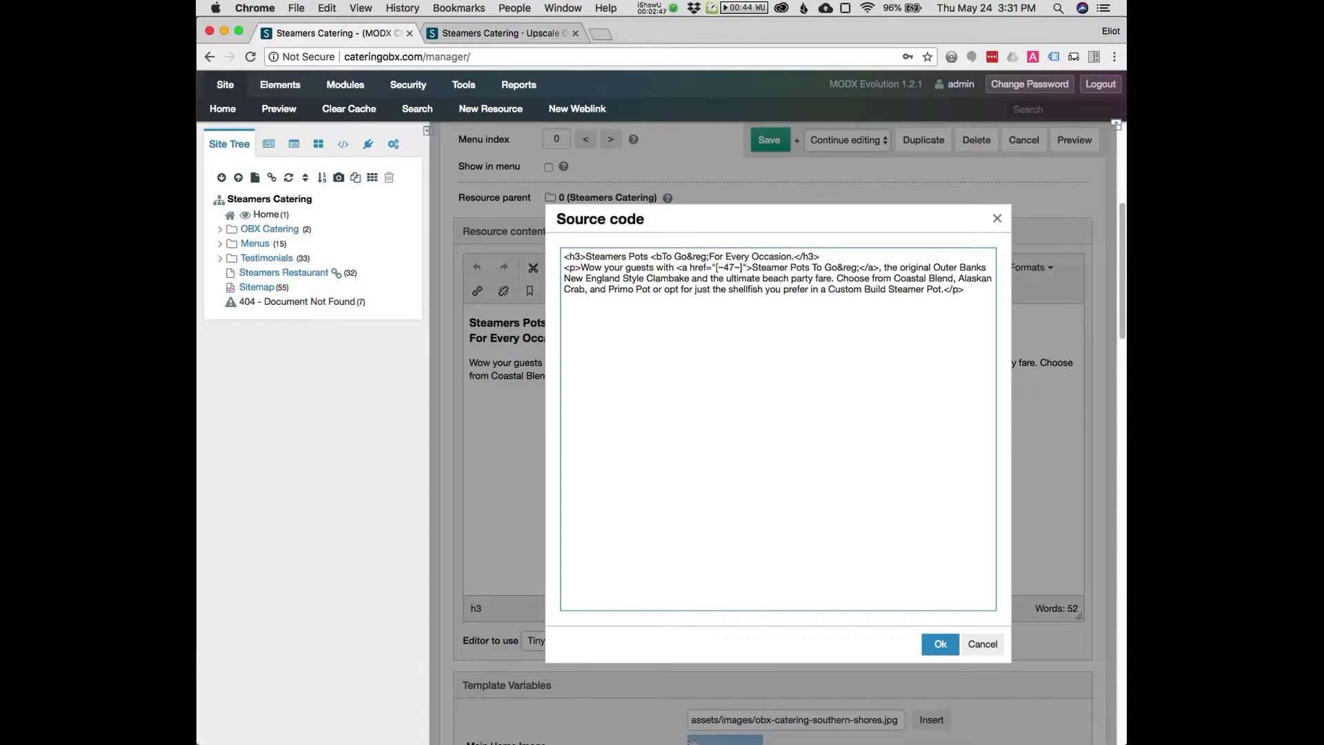
type("r>")
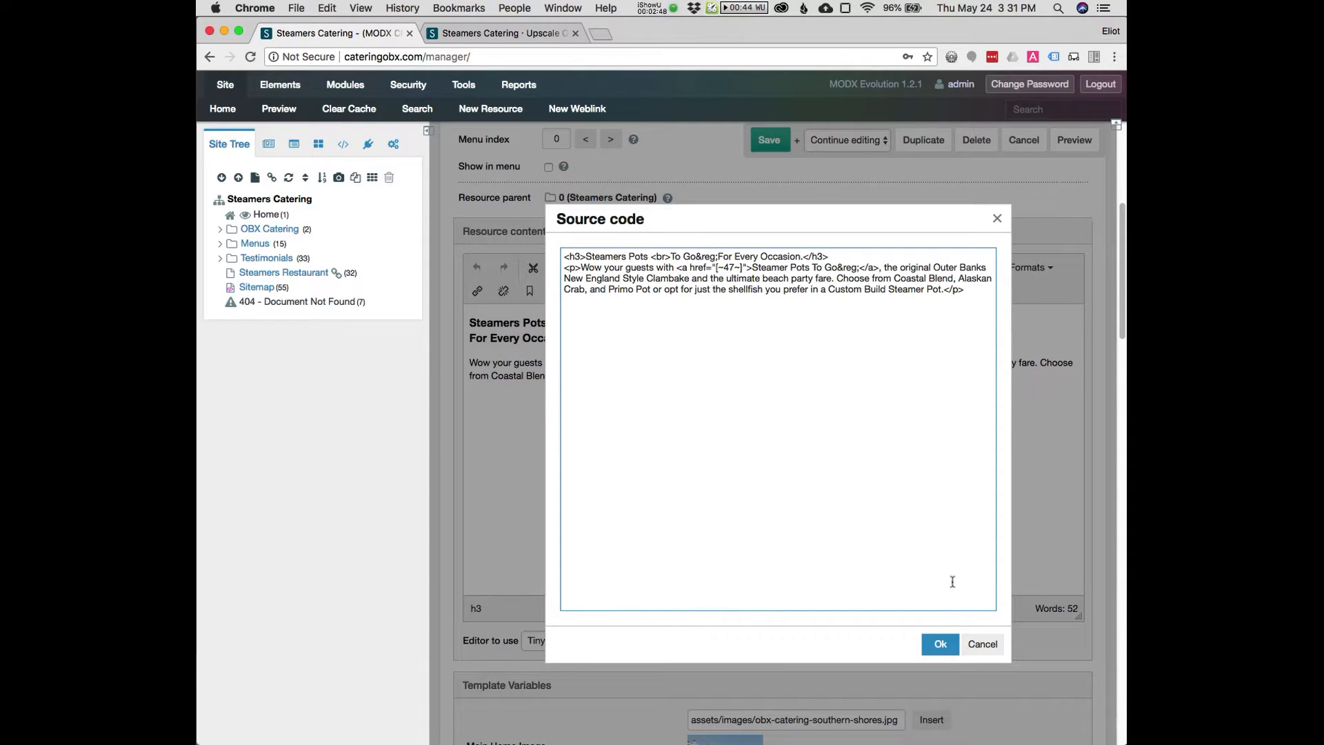
left_click(939, 643)
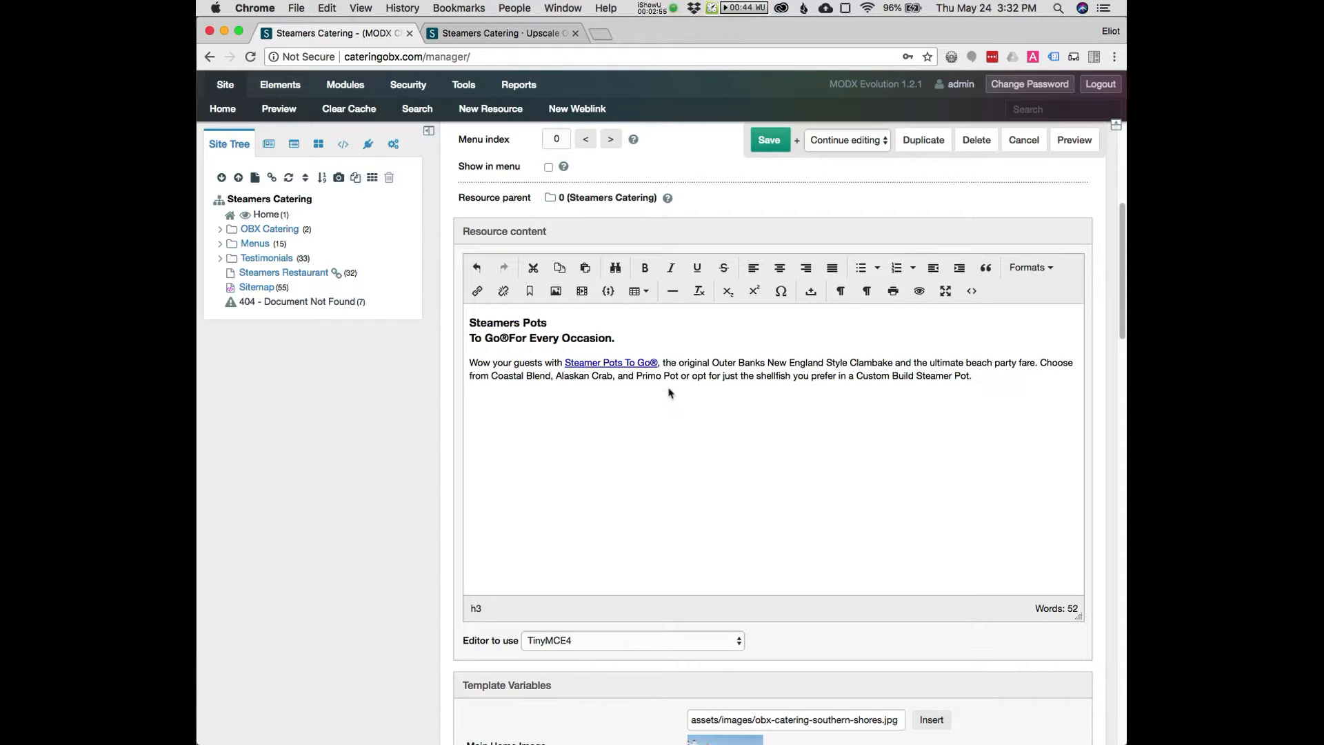
key("super+z")
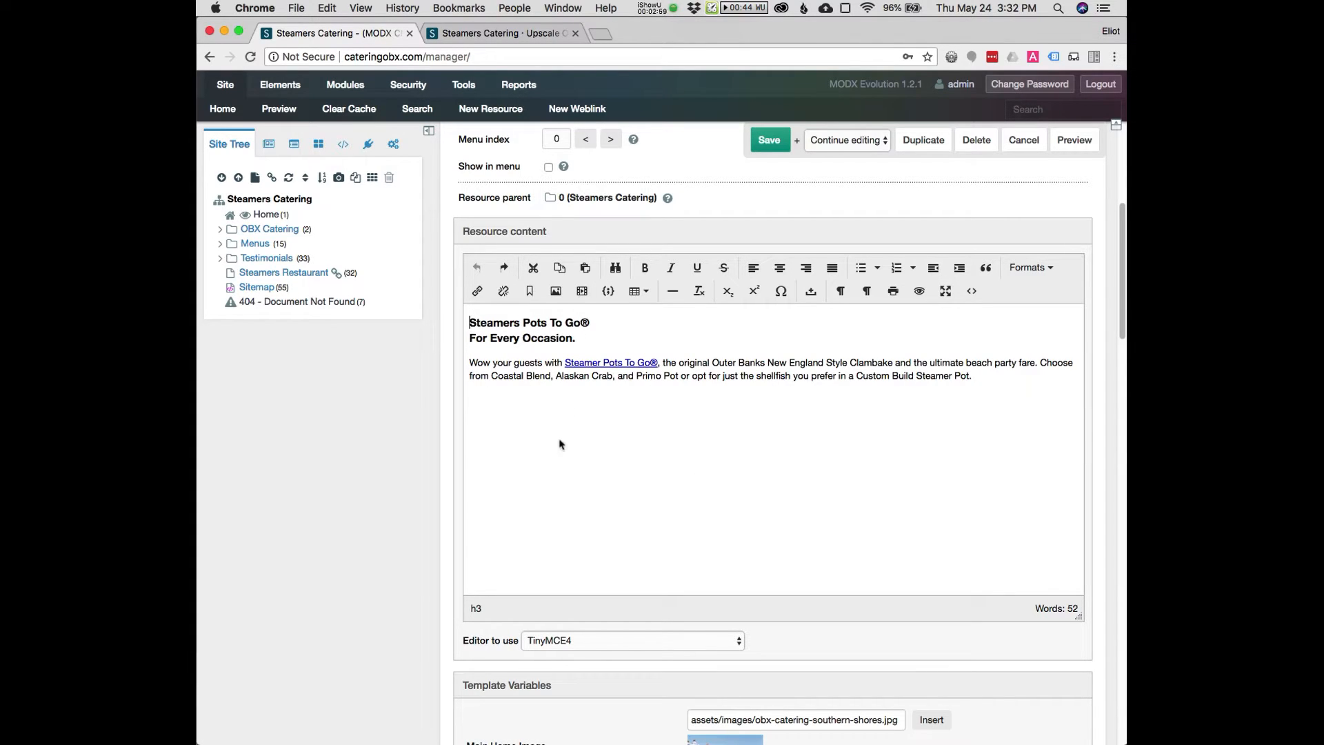
Upload steamers-pots-to-go.jpg in the image browser and set it as the Main Home Image
scroll(456, 416, "down", 6)
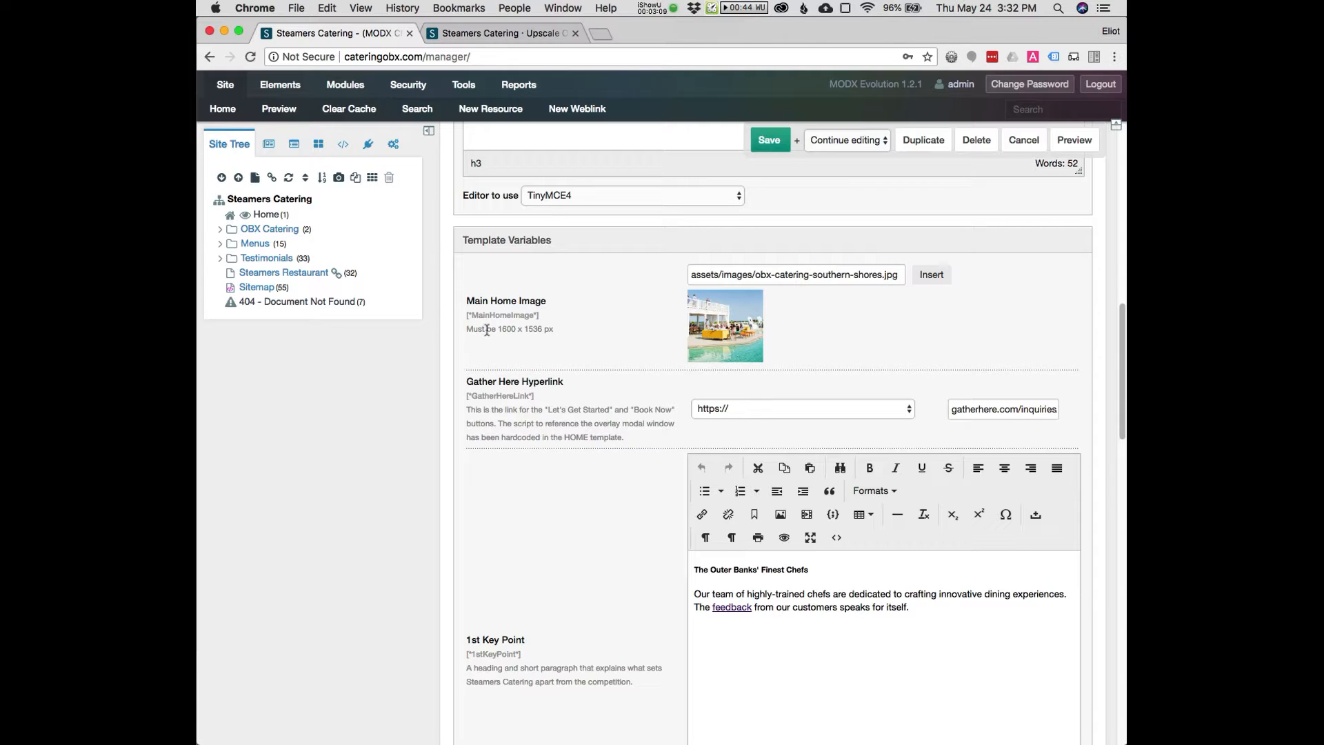
left_click_drag(497, 329, 549, 331)
left_click(508, 330)
left_click_drag(502, 329, 551, 331)
left_click(930, 274)
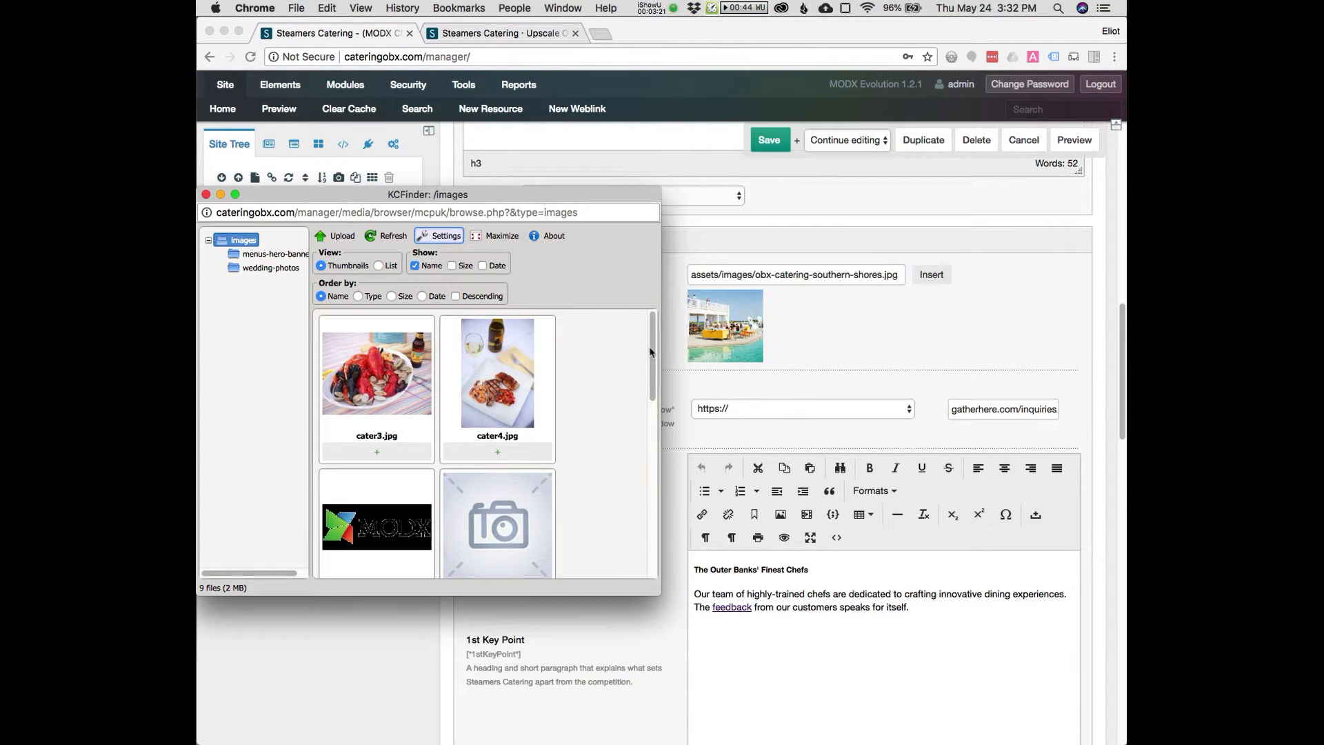
scroll(496, 379, "down", 1)
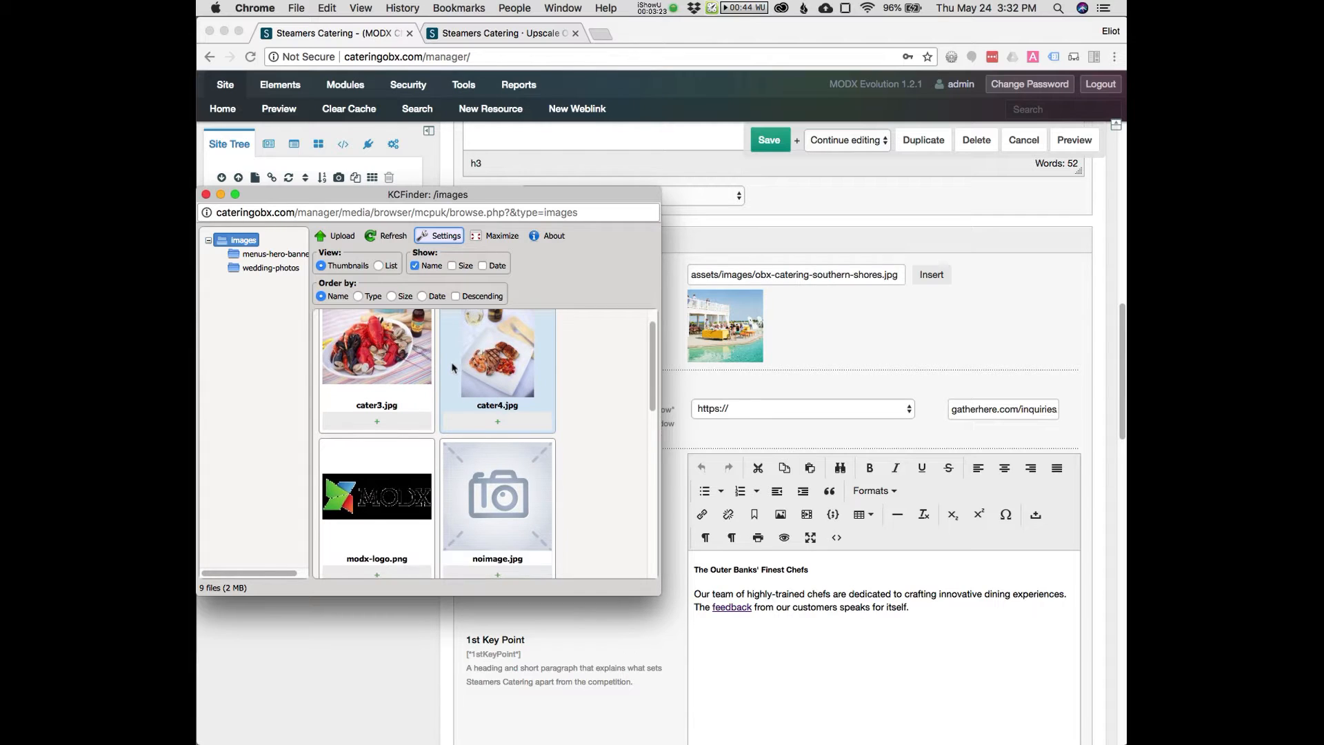
left_click(343, 236)
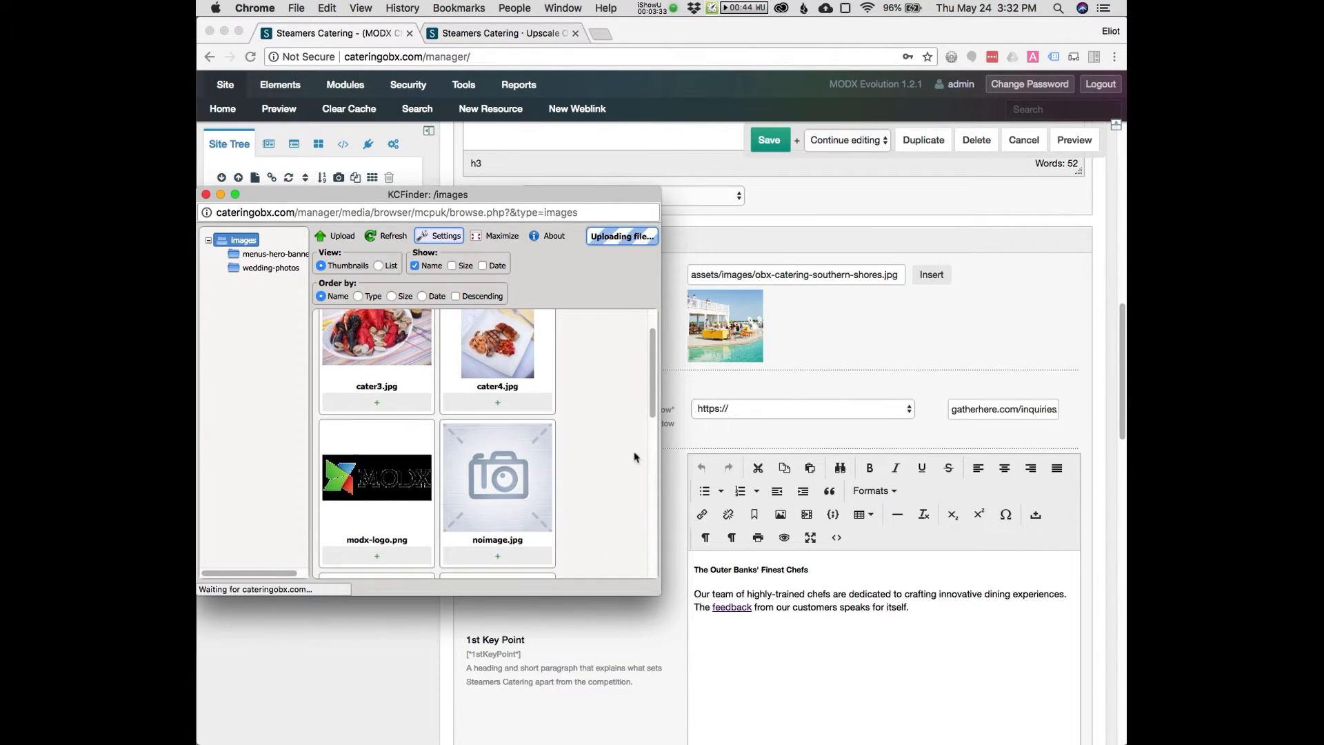
left_click_drag(667, 600, 947, 654)
scroll(840, 542, "down", 1)
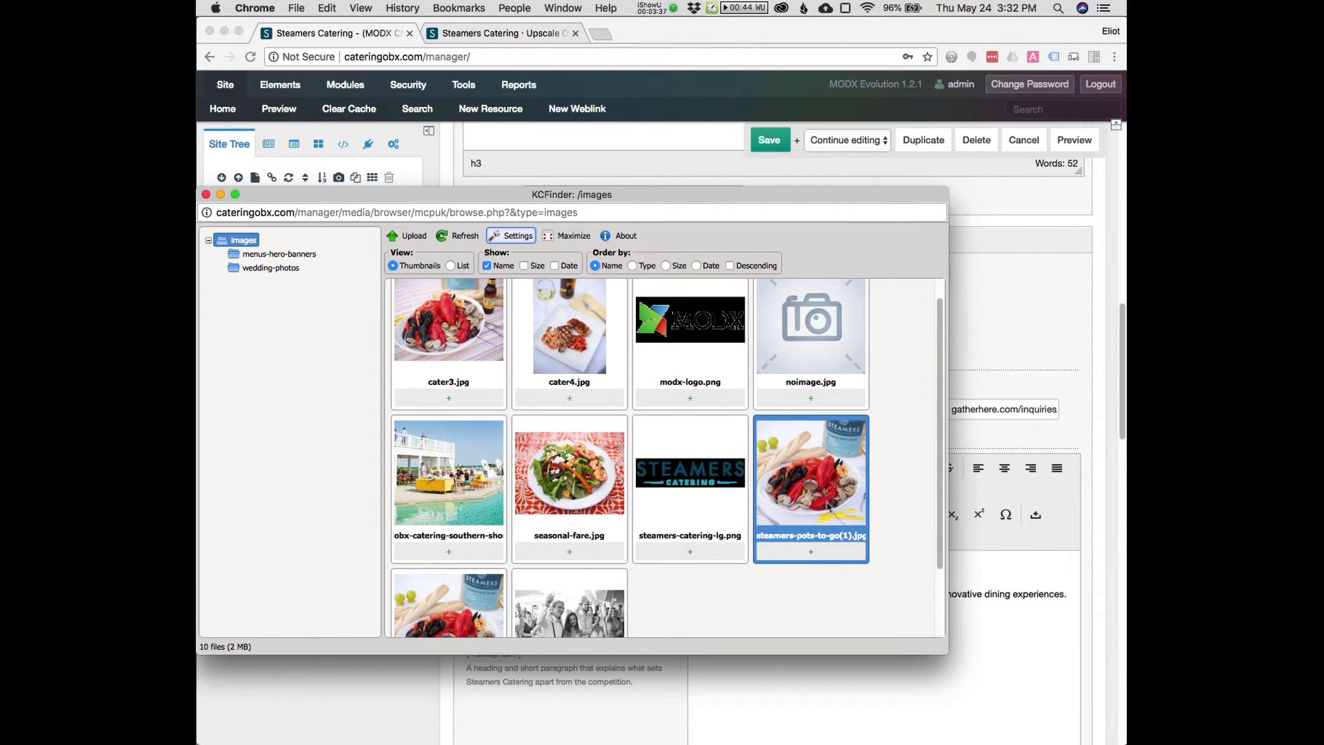
scroll(797, 513, "down", 1)
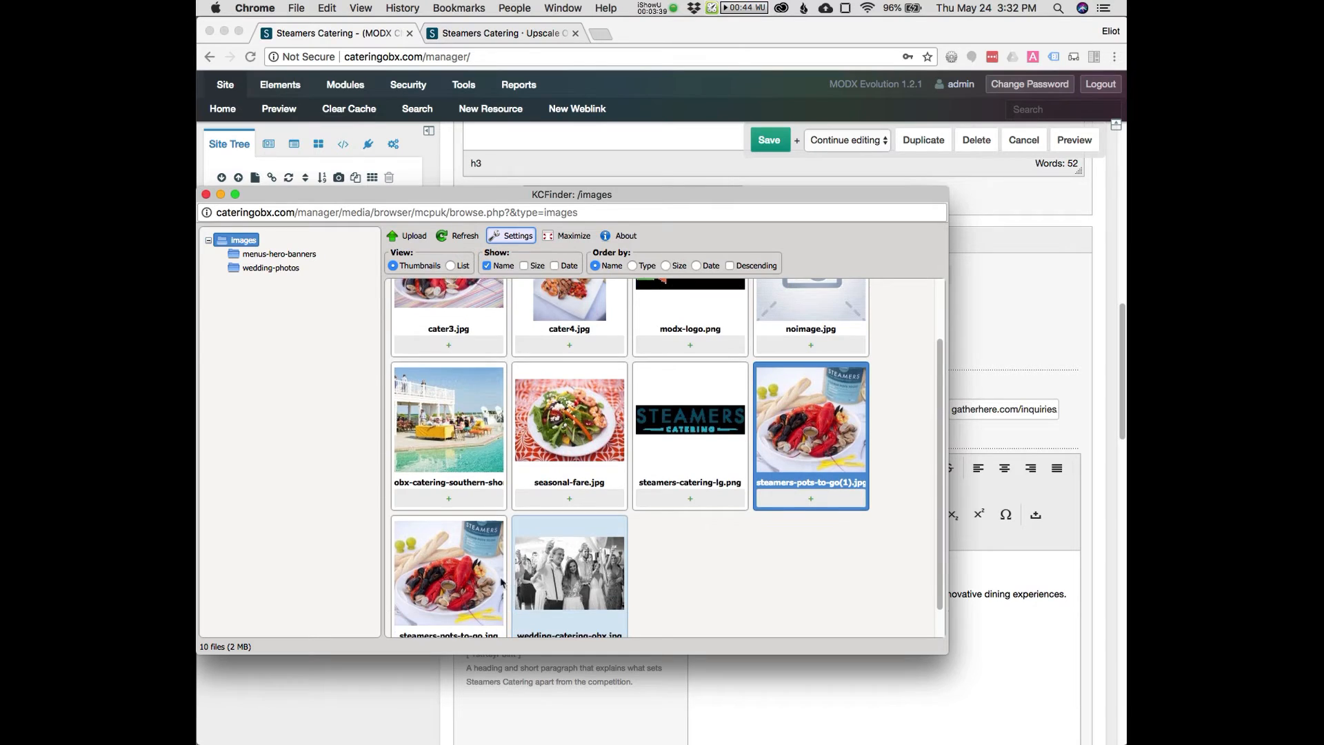
scroll(765, 448, "down", 1)
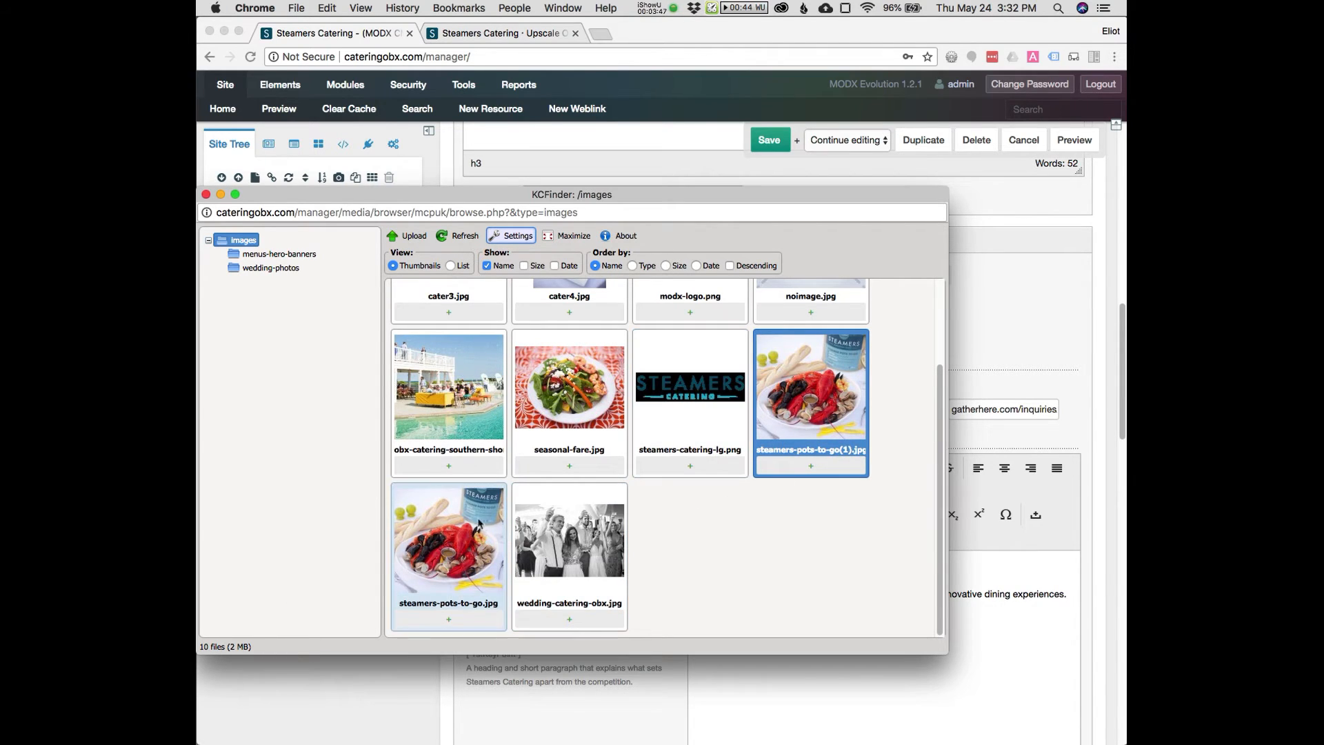
left_click(471, 545)
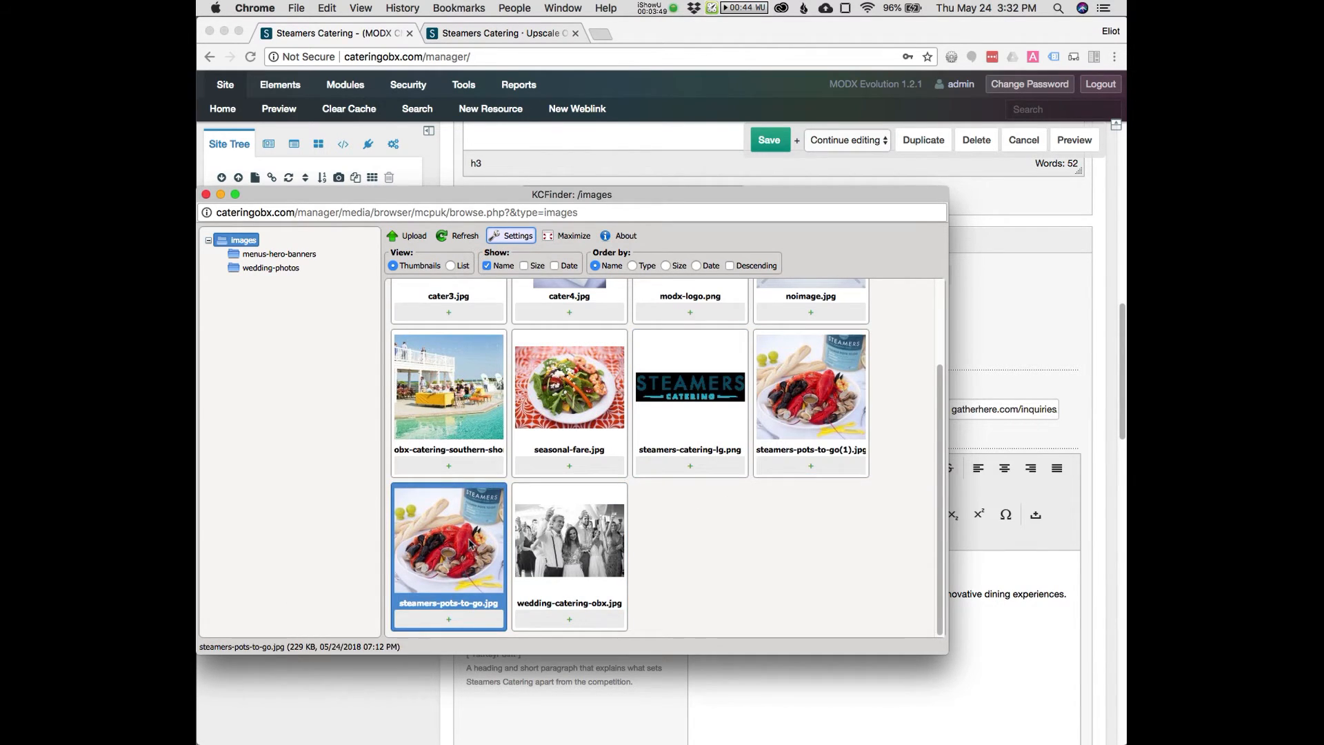
double_click(471, 544)
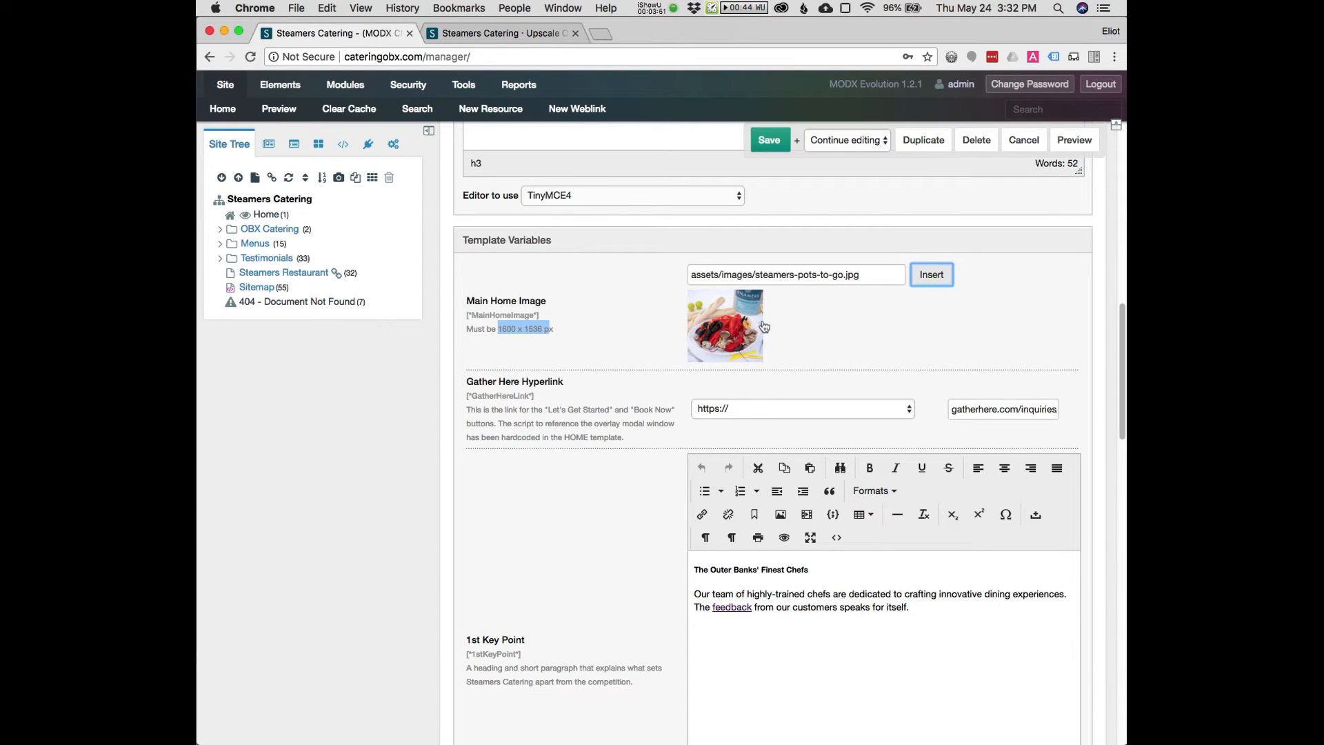
Save the resource and reload the live home page to review the new main image
left_click(776, 145)
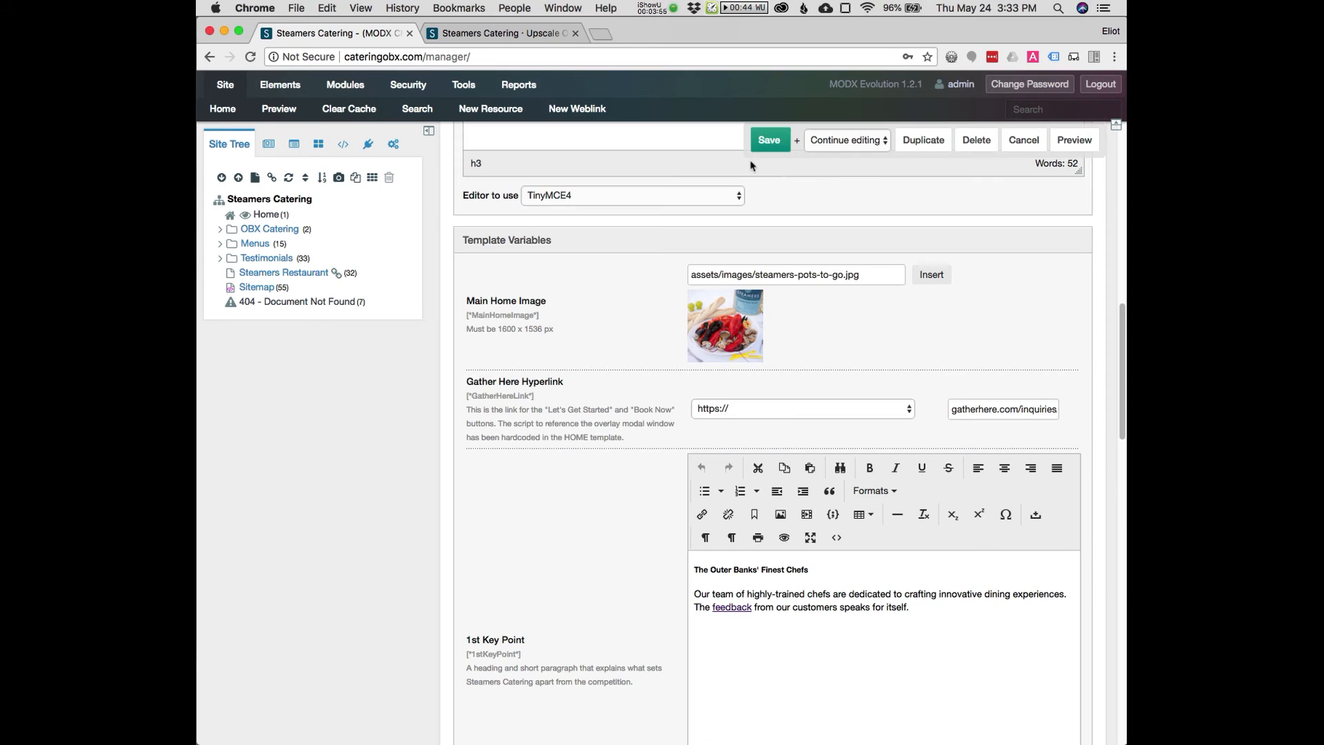
left_click(470, 34)
left_click(250, 56)
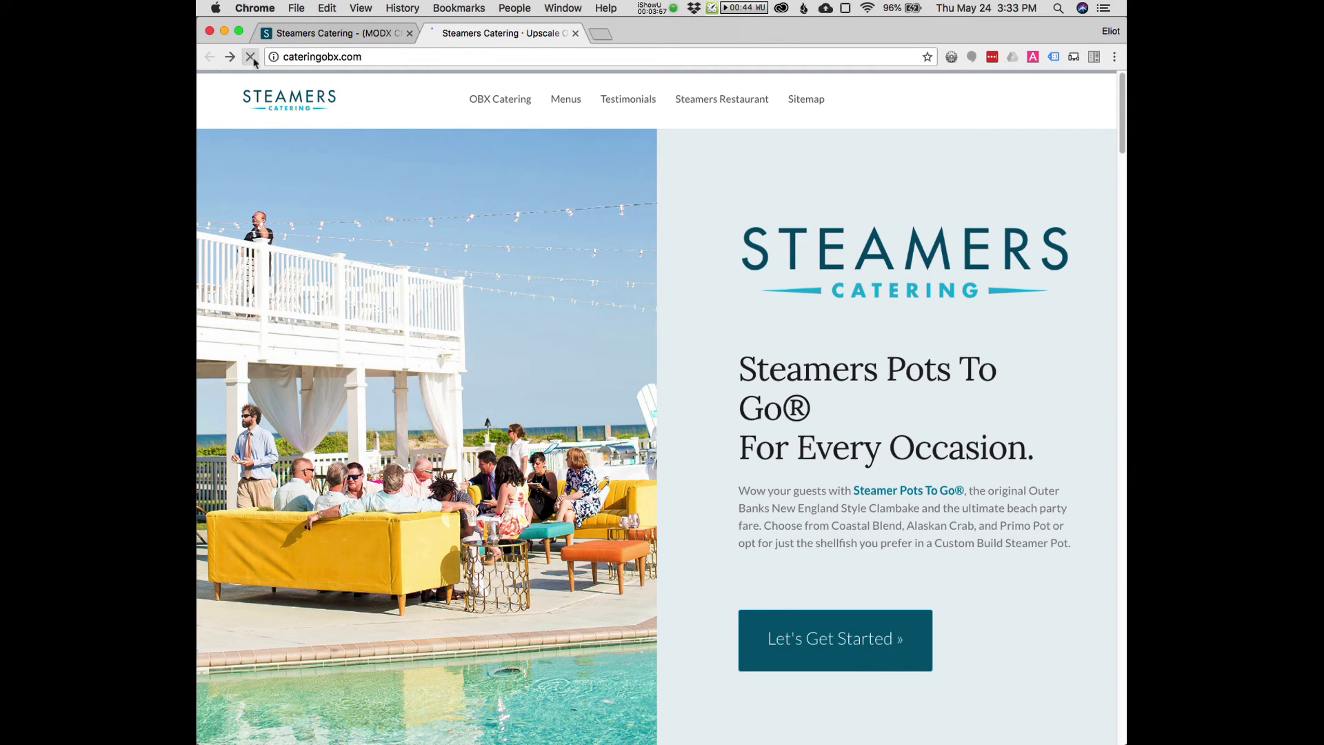
scroll(972, 480, "down", 3)
scroll(972, 481, "down", 6)
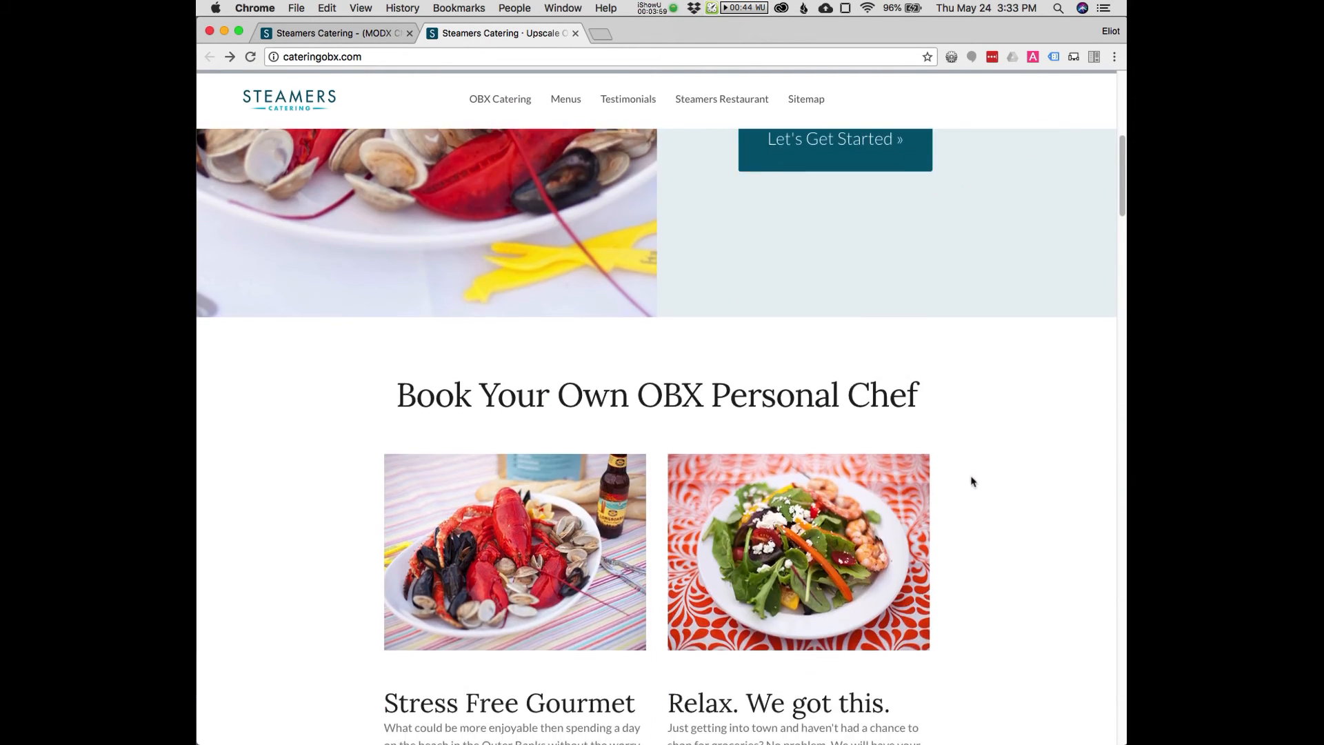
scroll(972, 479, "up", 7)
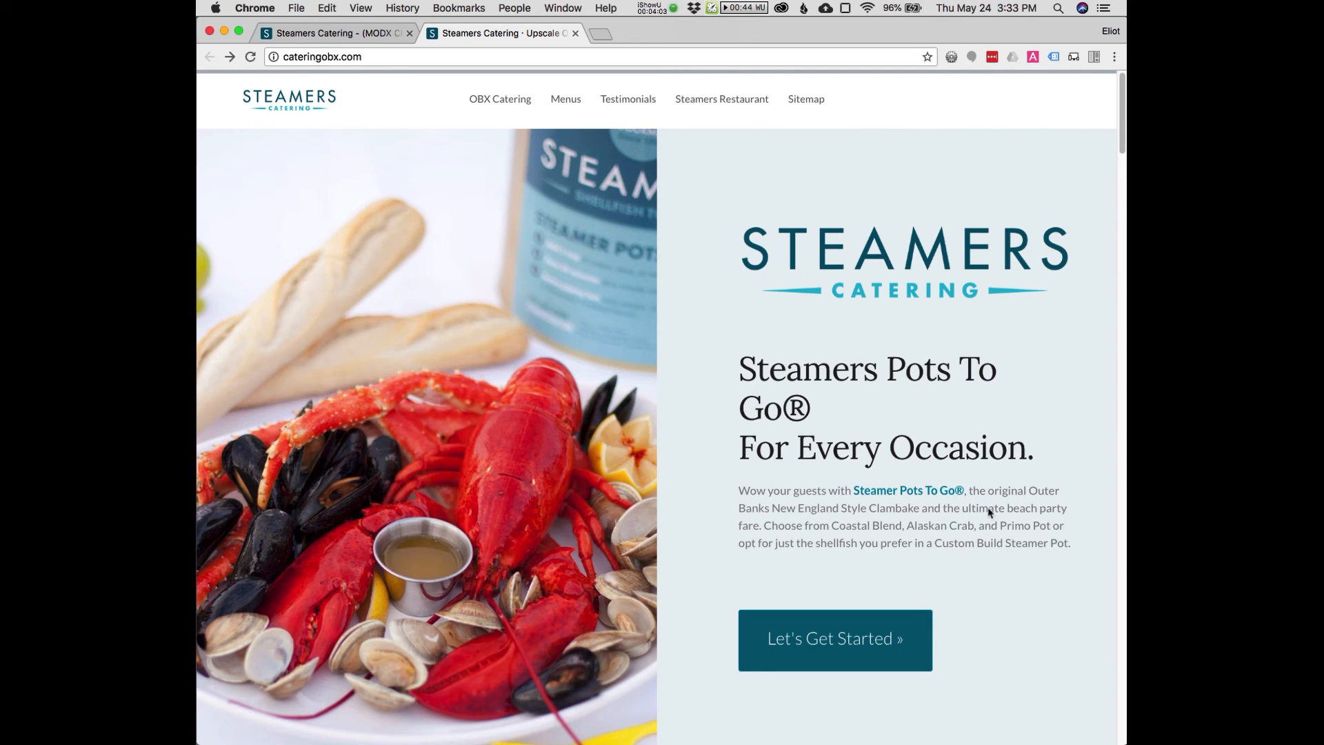
left_click(358, 35)
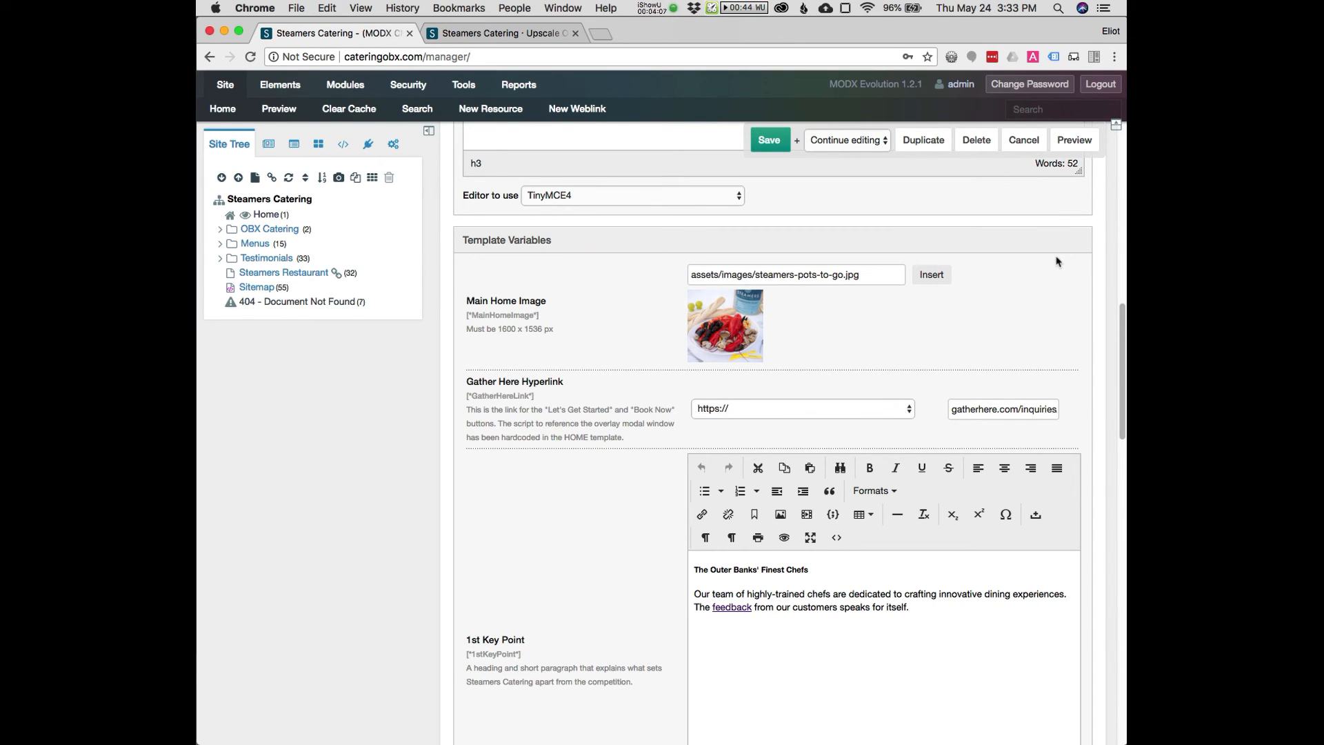
scroll(1057, 261, "up", 10)
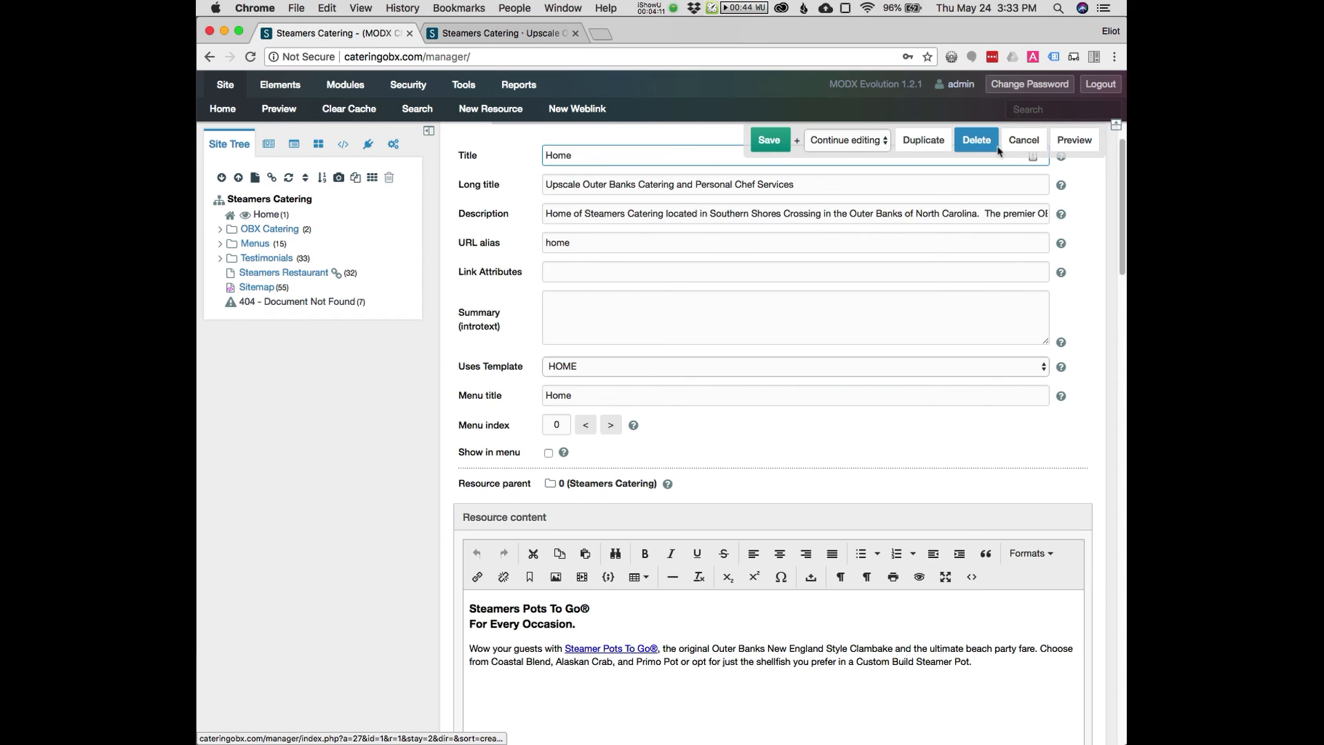
key("super+space")
key("super+Tab")
key("super+Tab")
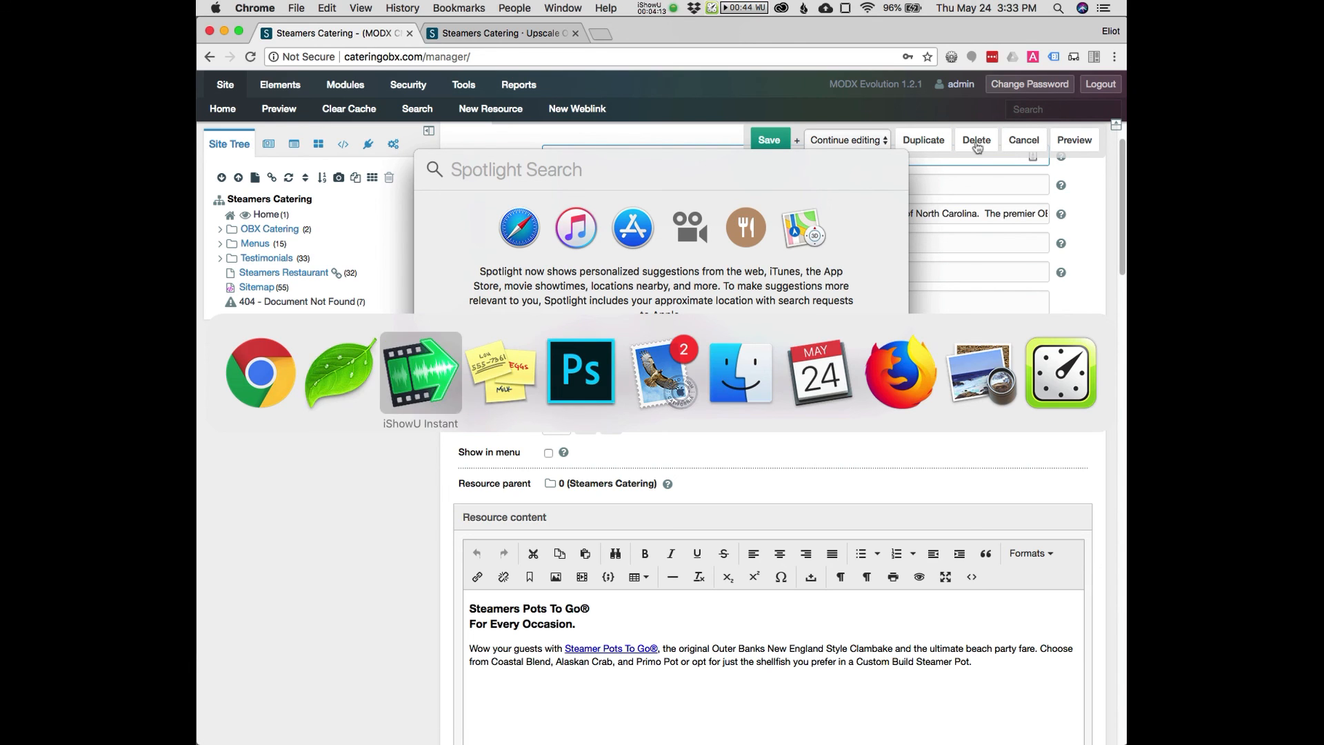